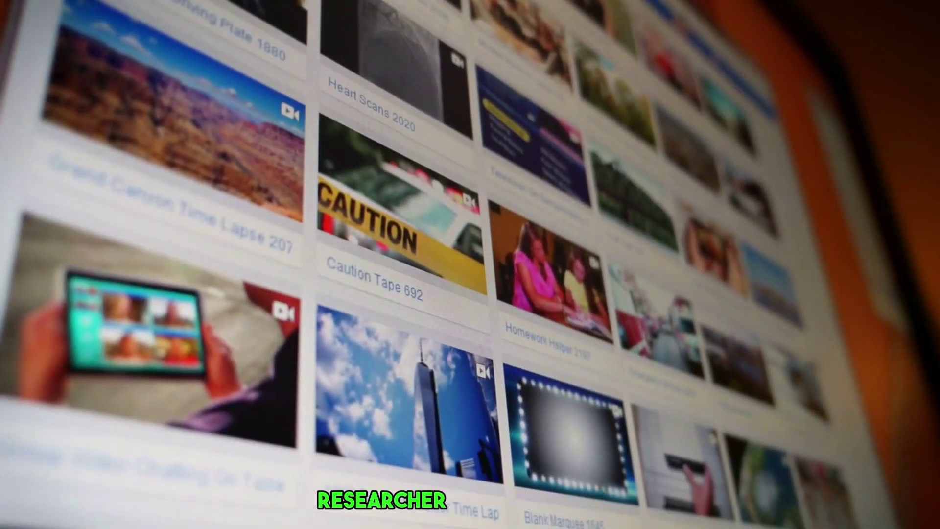
- Scroll briefly down and back up on the Humata home page while it loads
mouse_move(413, 392)
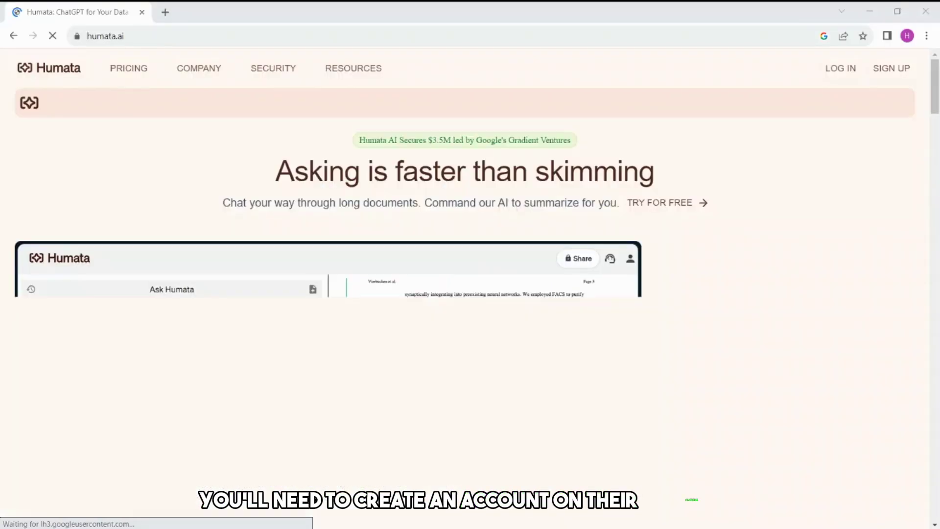
scroll(200, 147, down, 1)
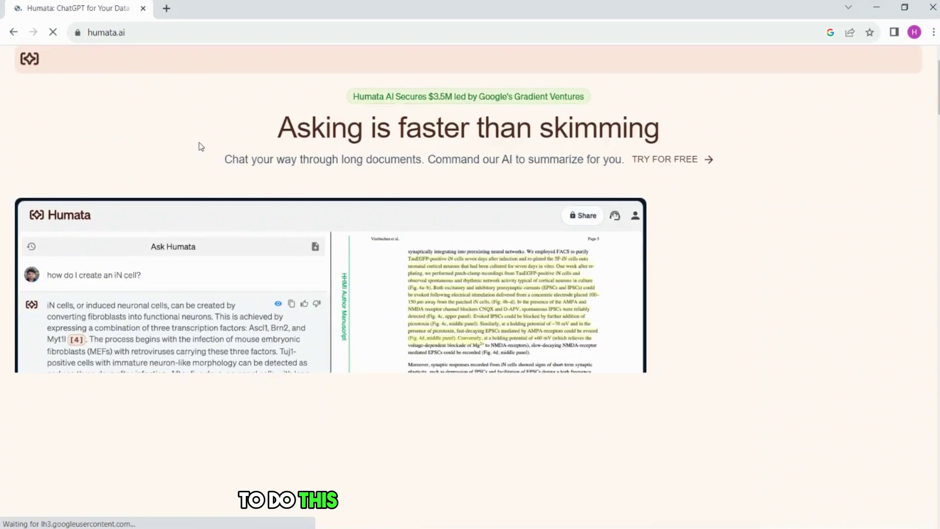
scroll(289, 137, up, 1)
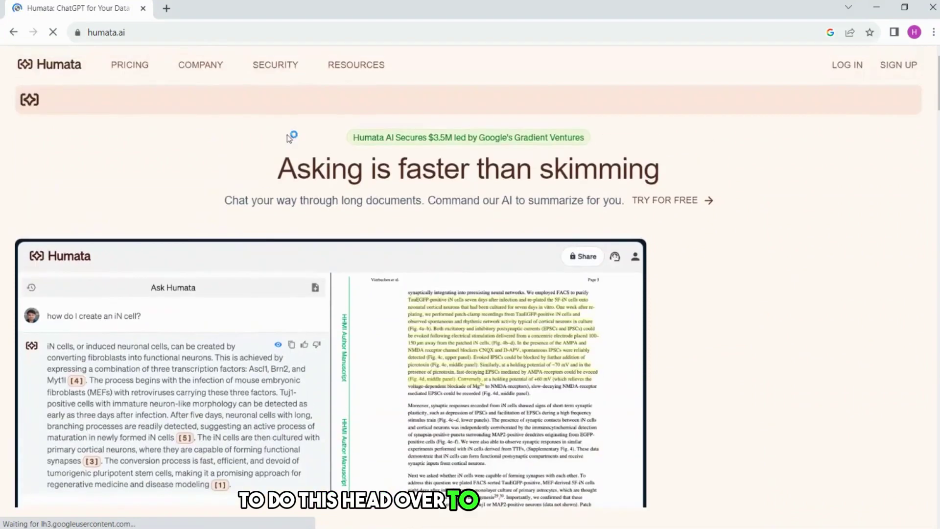
- Start sign-up and submit the account e-mail address and password
click(895, 66)
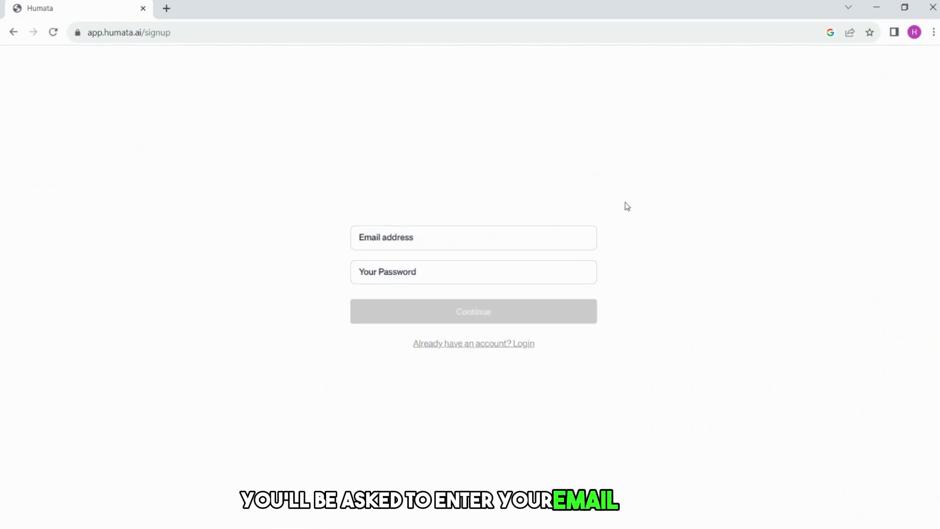
click(482, 240)
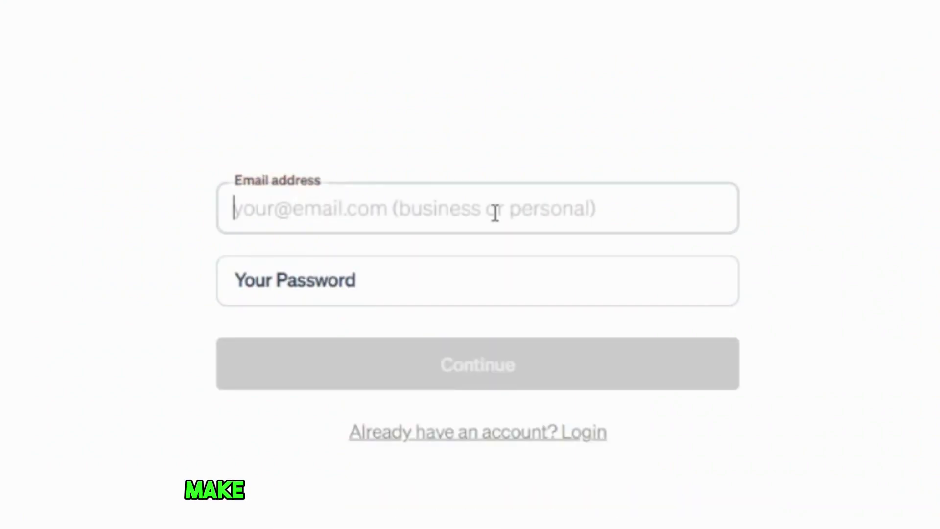
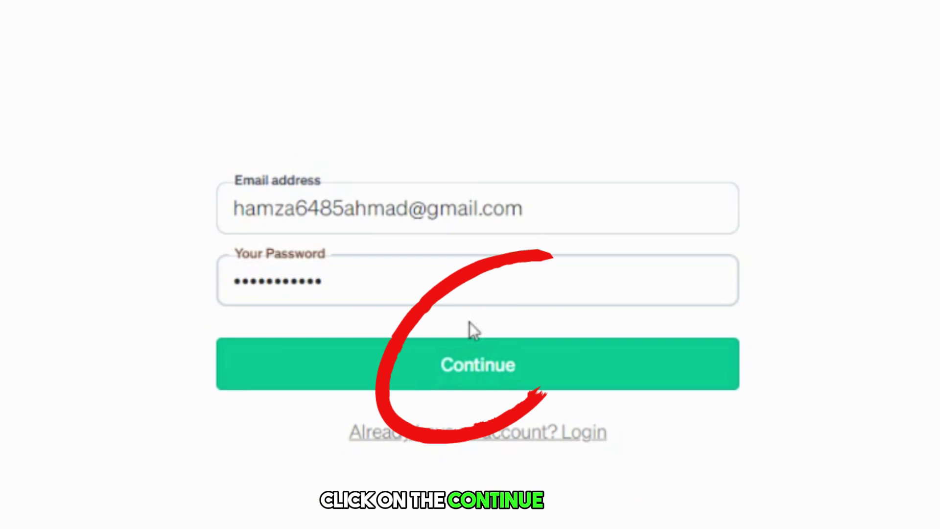
click(454, 369)
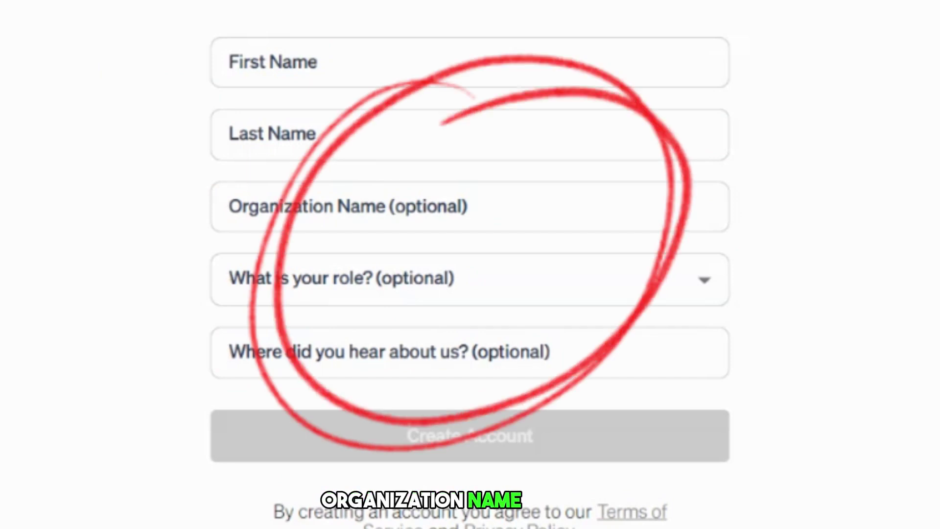
- Fill in the user's first name and last name on the profile form
click(373, 58)
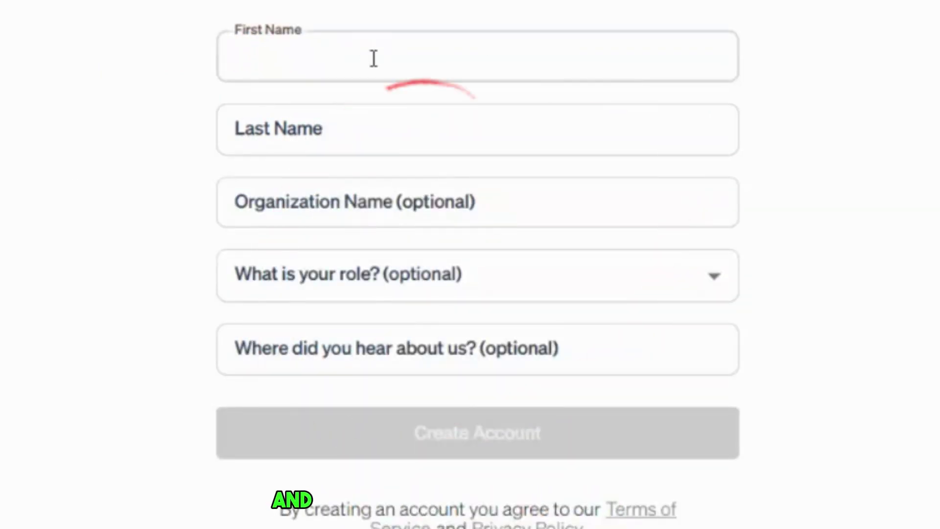
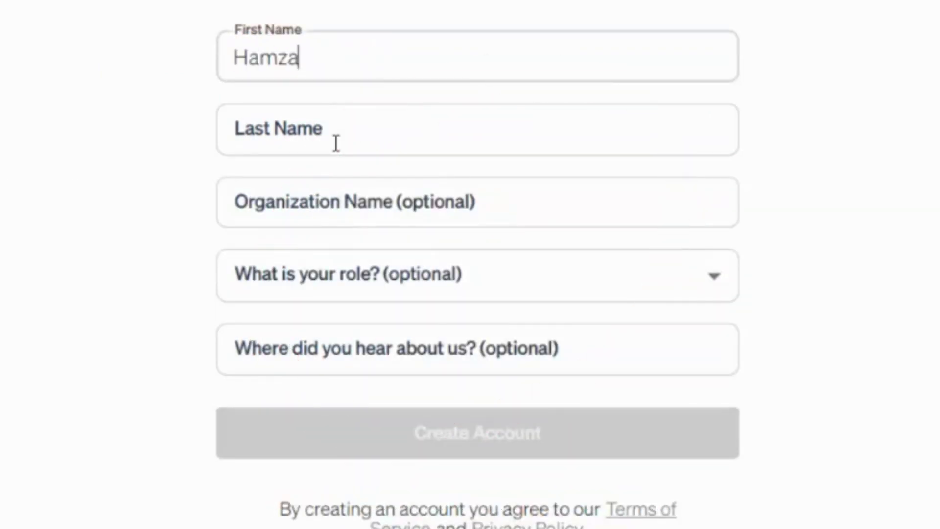
click(336, 143)
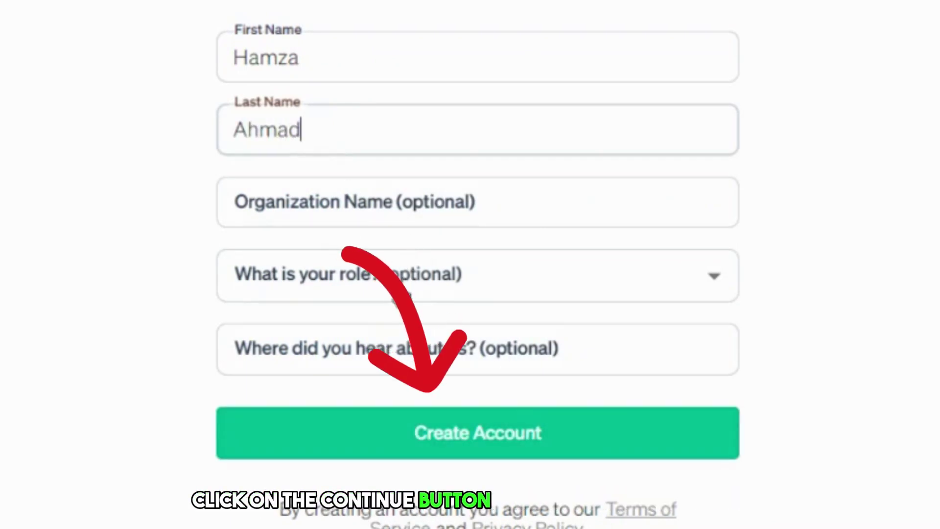
- Create the account, confirm it via the e-mail link, close extra tabs, and cancel an upload
click(482, 453)
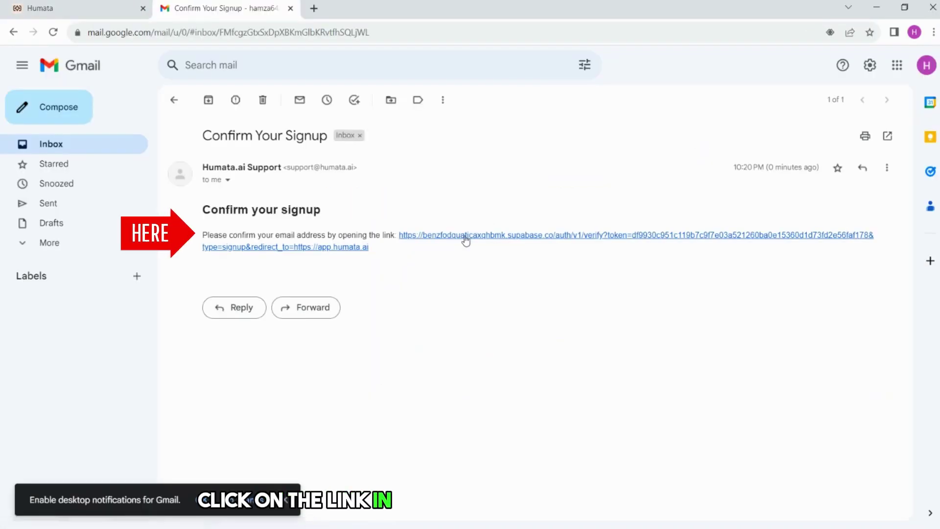
click(465, 237)
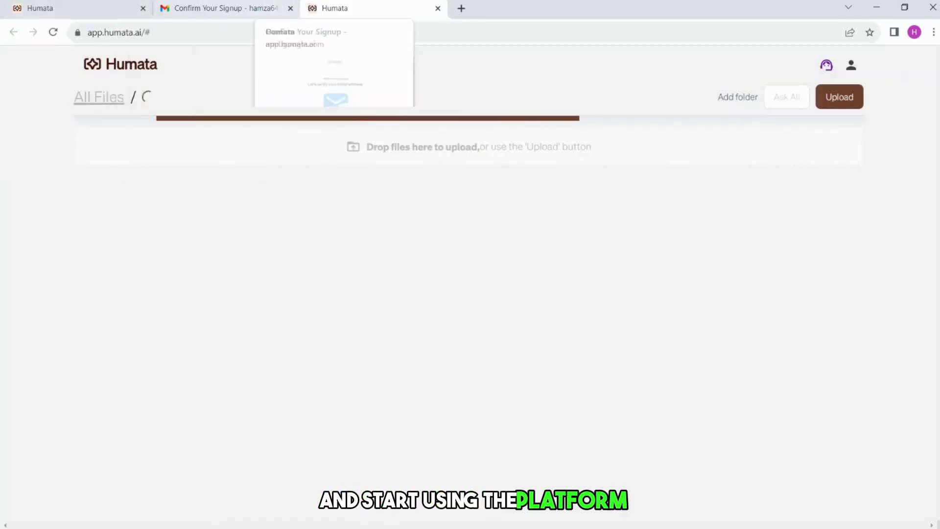
click(143, 8)
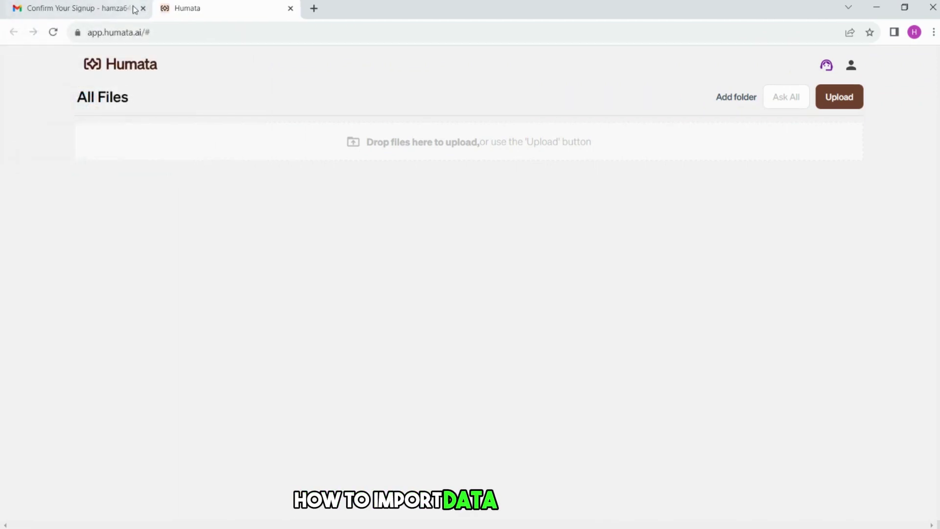
click(143, 8)
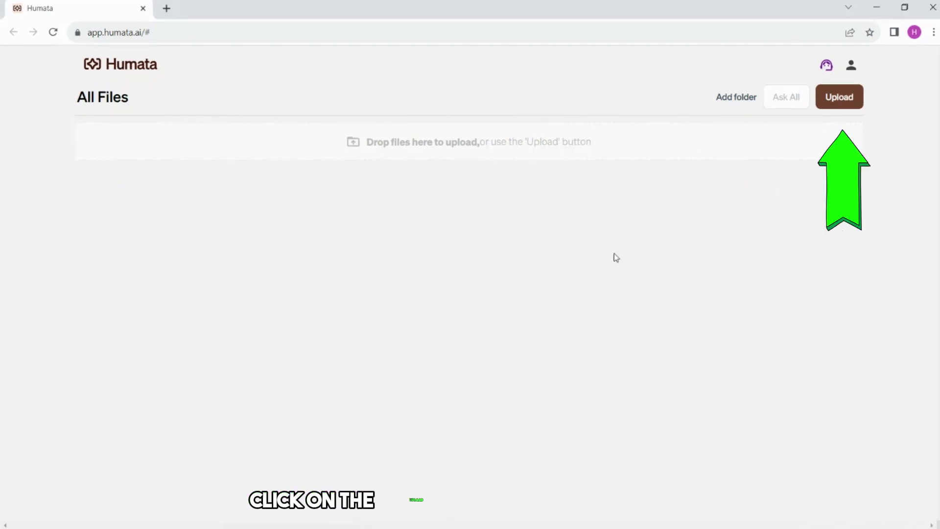
click(842, 97)
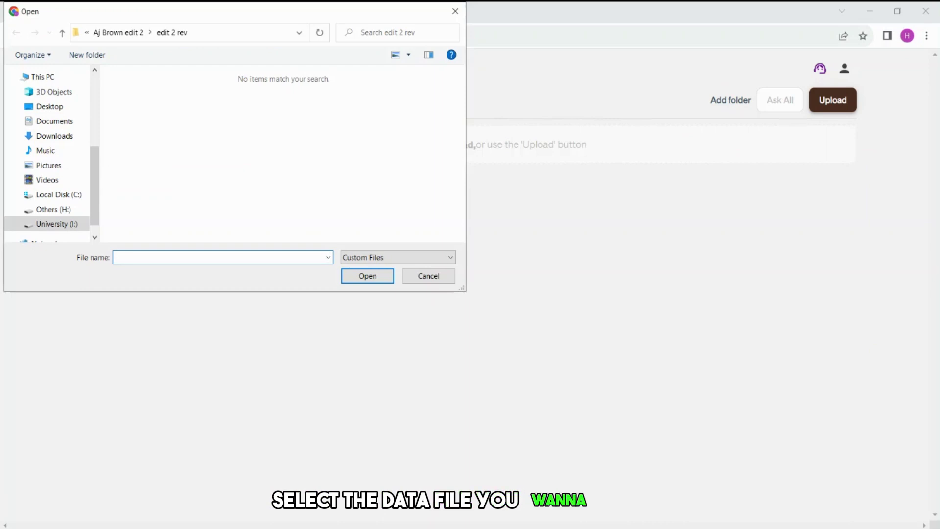
click(455, 11)
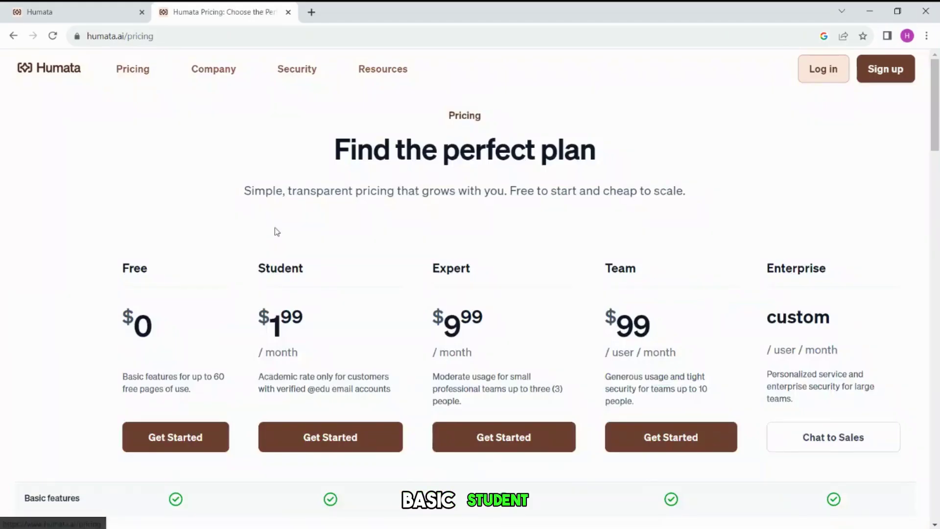
- Review the Free, Student, Expert and Team plan prices by highlighting each one
scroll(274, 228, down, 2)
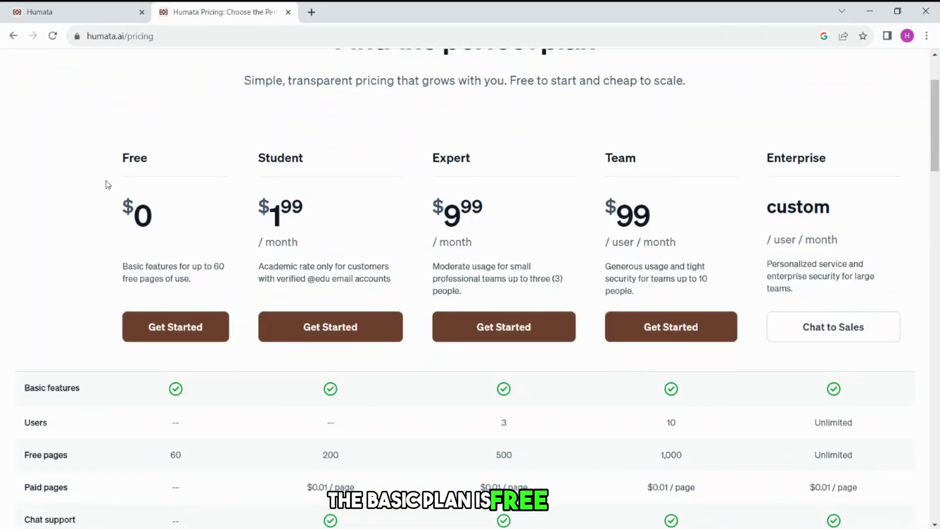
drag(108, 184, 203, 283)
click(160, 283)
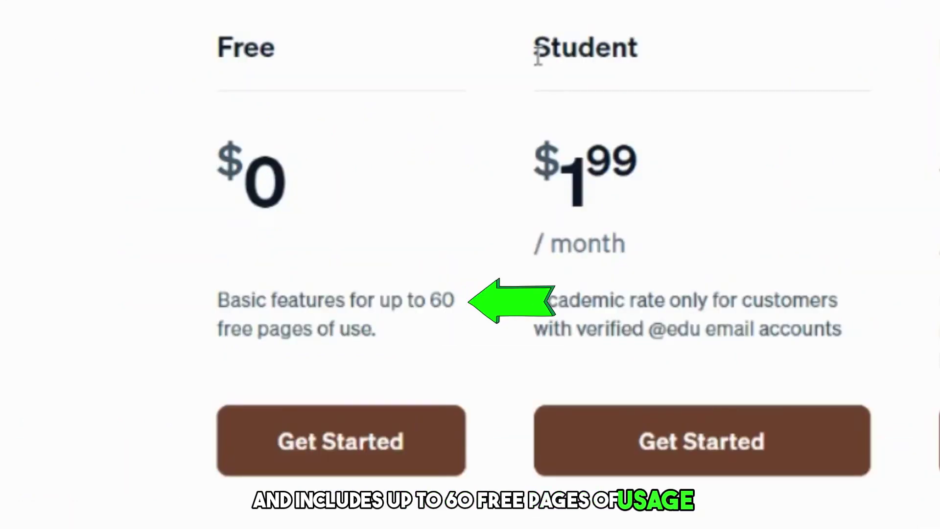
drag(538, 58, 734, 326)
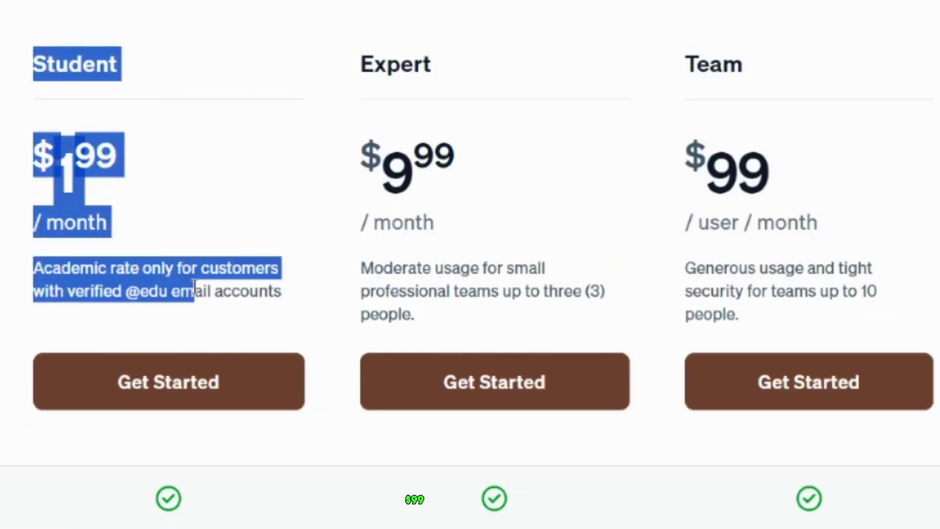
click(303, 315)
drag(354, 80, 563, 329)
click(568, 333)
drag(730, 33, 872, 324)
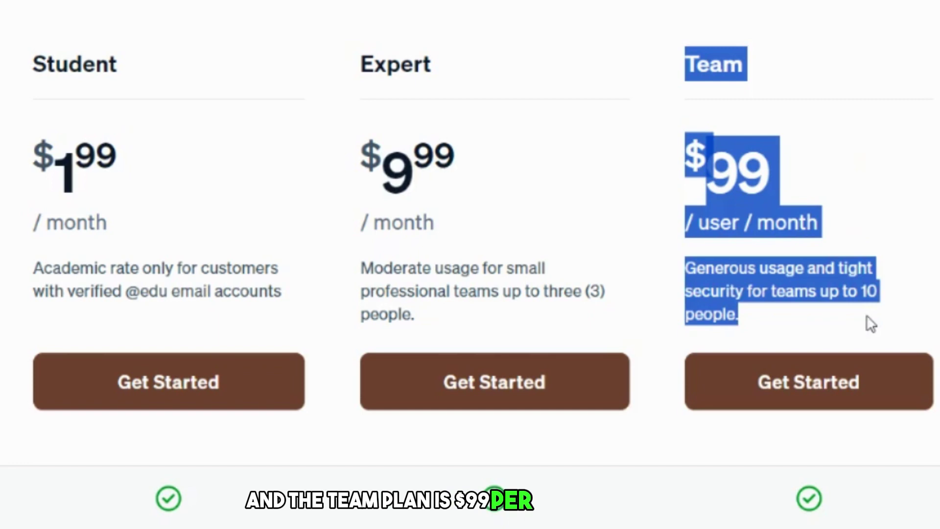
click(872, 324)
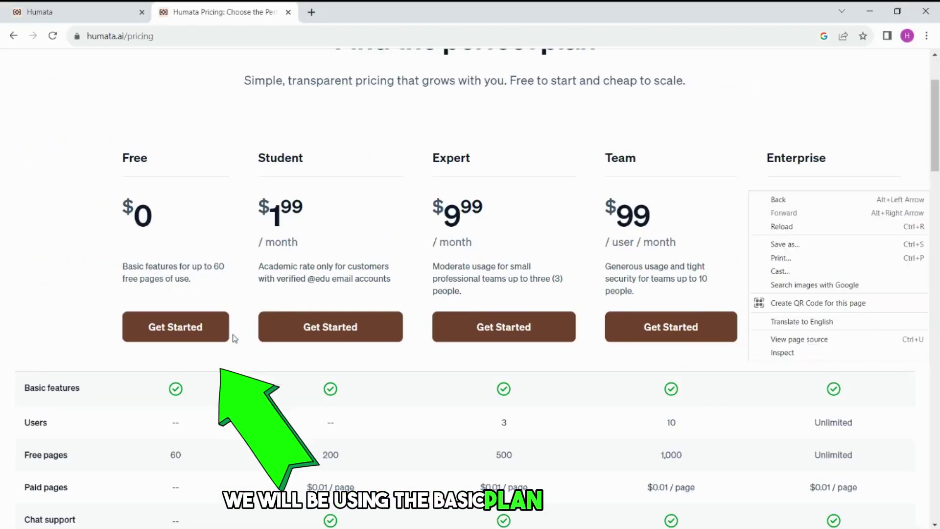
- Pick the Free plan and close the pricing page to return to All Files
click(216, 333)
click(201, 329)
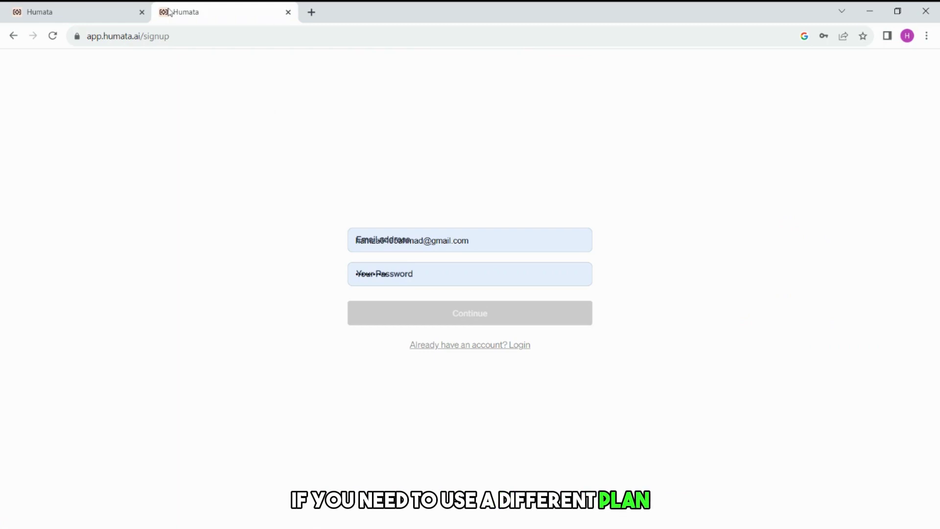
click(14, 36)
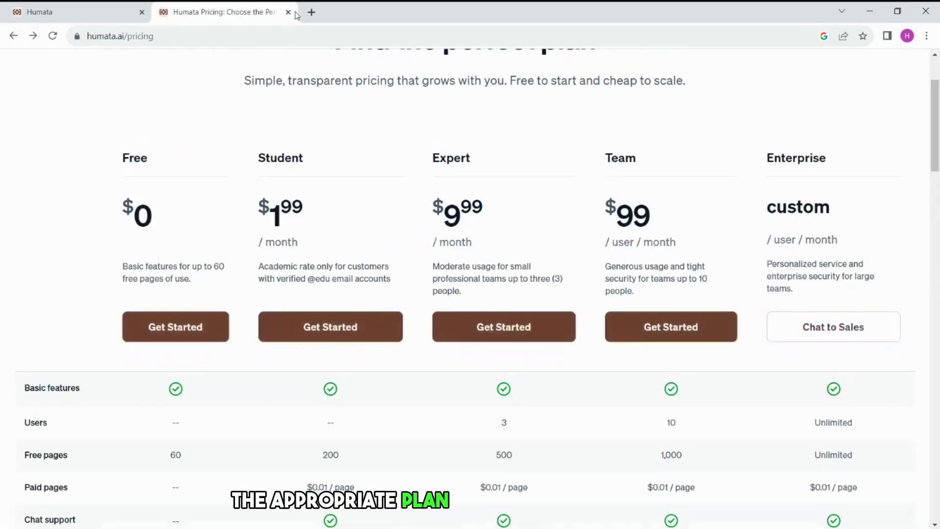
click(288, 12)
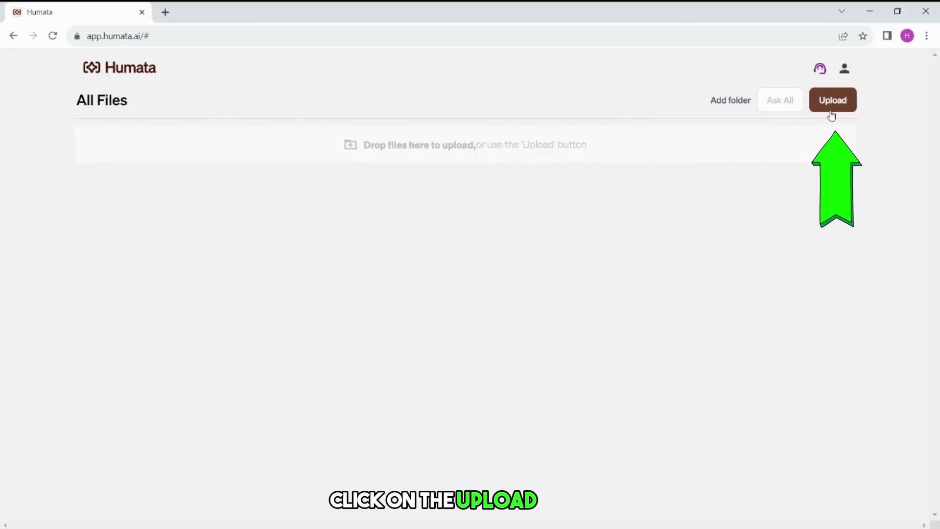
- Bring up the upload file picker for 1.pdf, then dismiss it
click(891, 110)
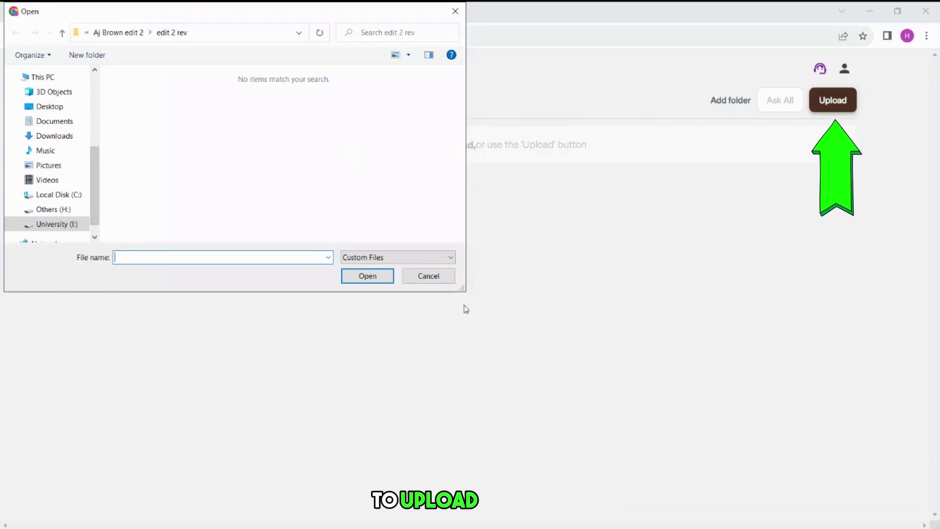
click(430, 276)
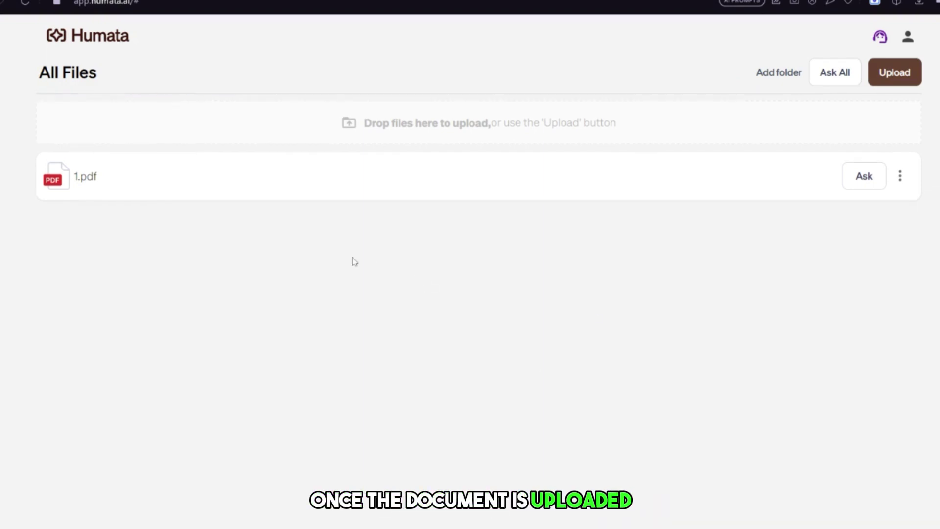
- Open the 1.pdf chat and paste the question about warming up blog owners
click(858, 184)
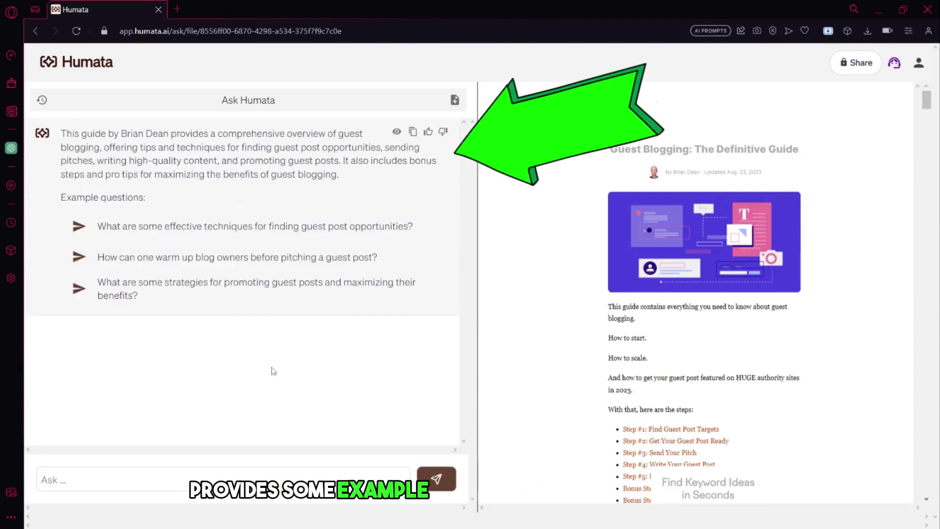
click(153, 482)
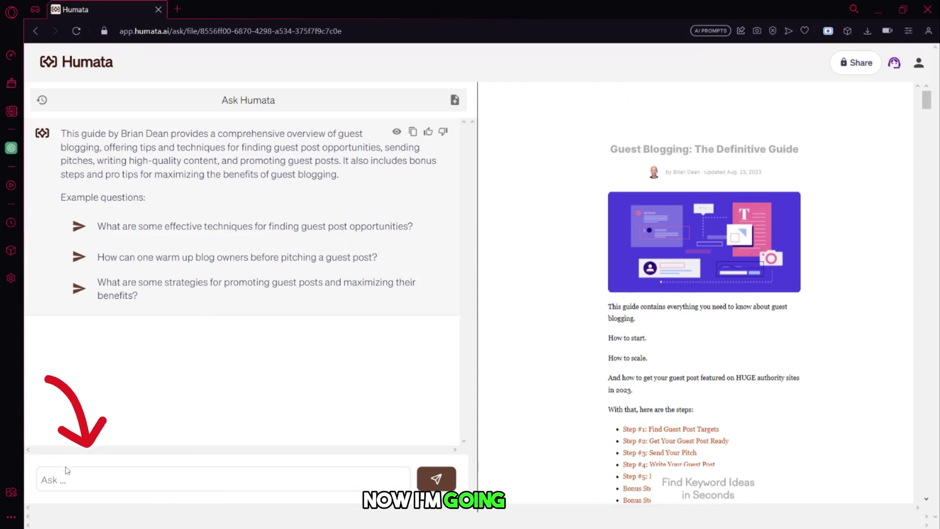
text(How can one warm up blog owners before pitching a guest post?)
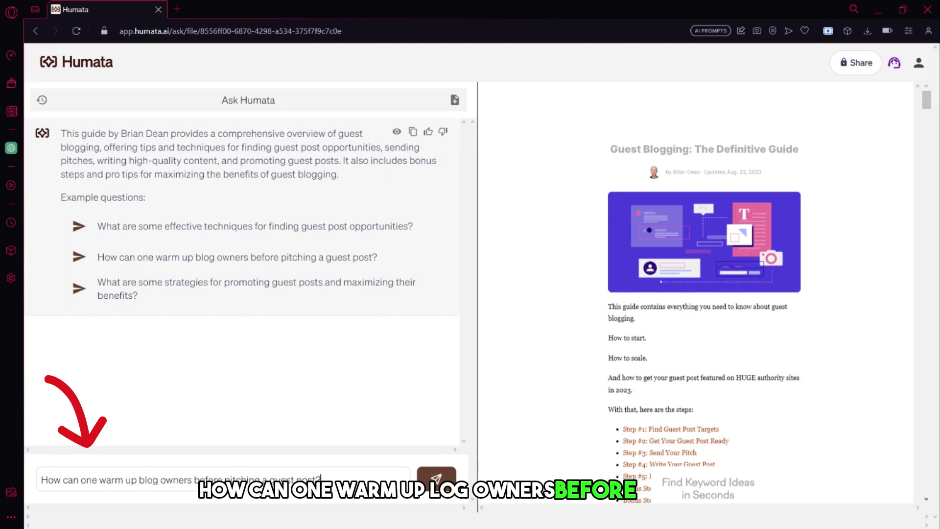
- Send the warm-up question and jump to the passage cited as [2]
click(435, 479)
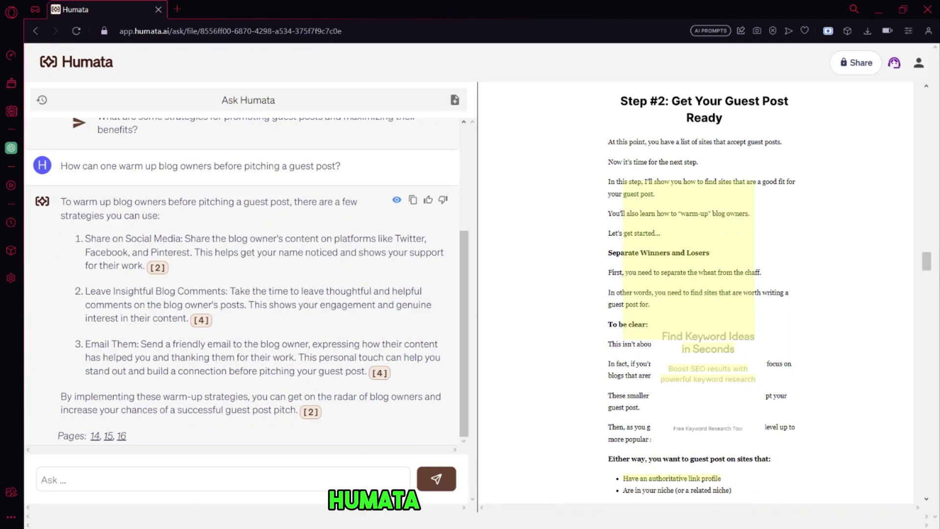
scroll(436, 328, up, 3)
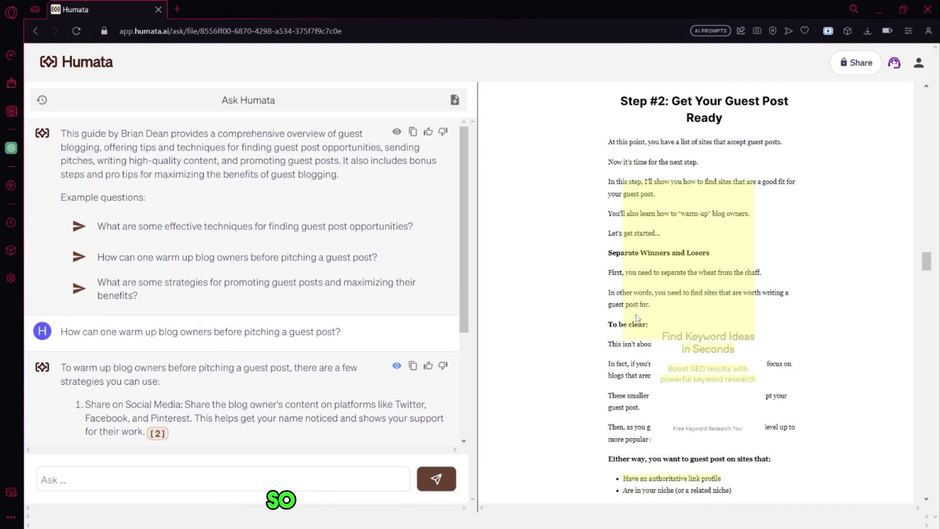
scroll(161, 348, down, 3)
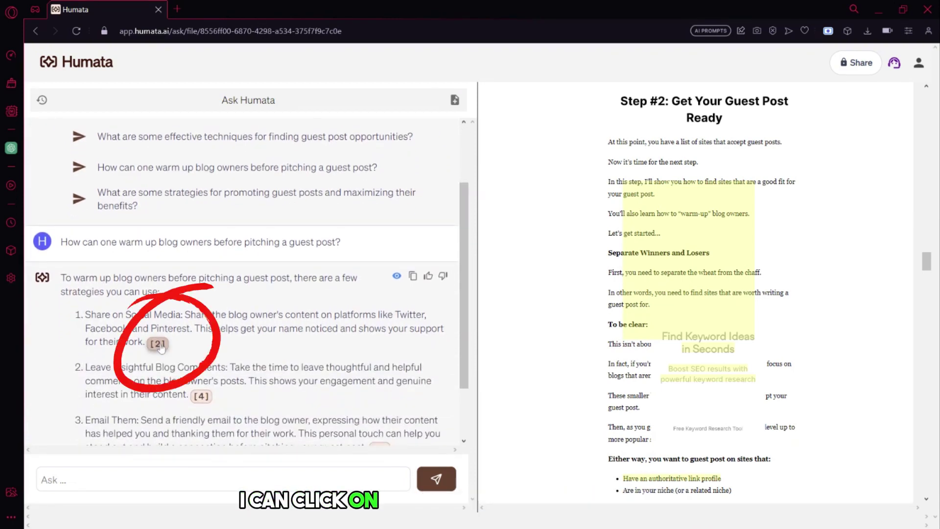
click(158, 344)
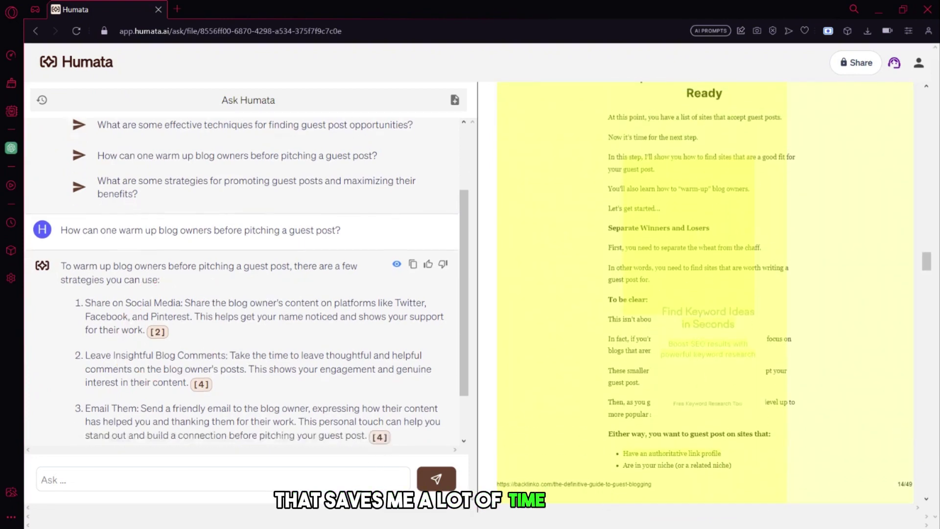
- Ask where the information is found, then request a whole-PDF summary with action plans
click(270, 328)
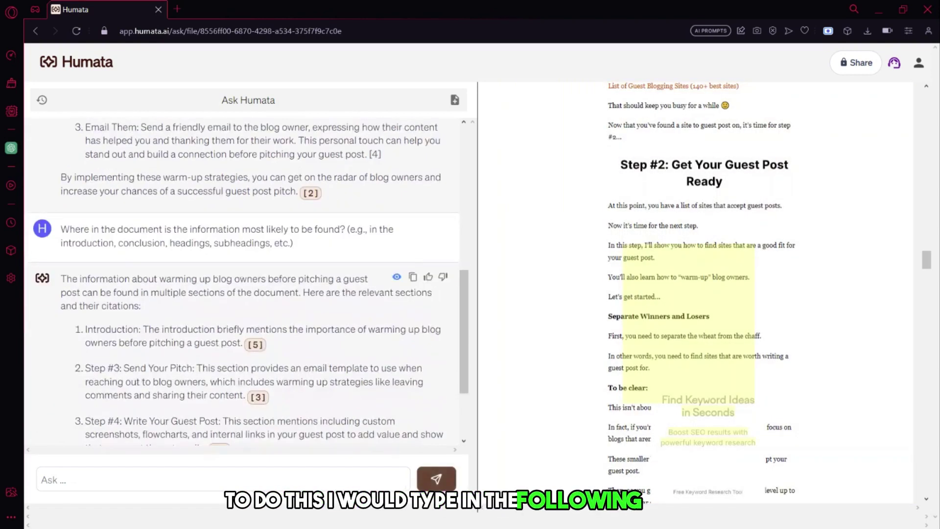
click(41, 480)
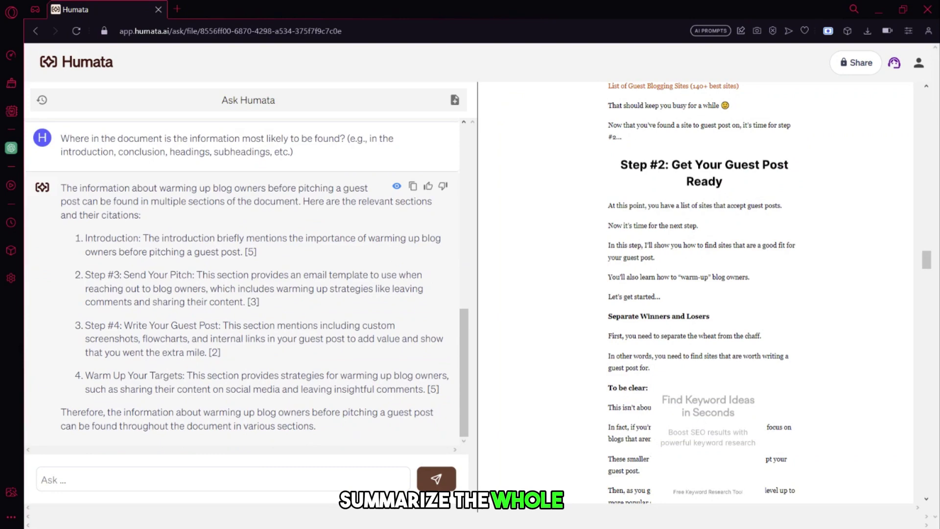
text(Summarize the whole PDF and give me some action plans to follow up to get started.)
key(Return)
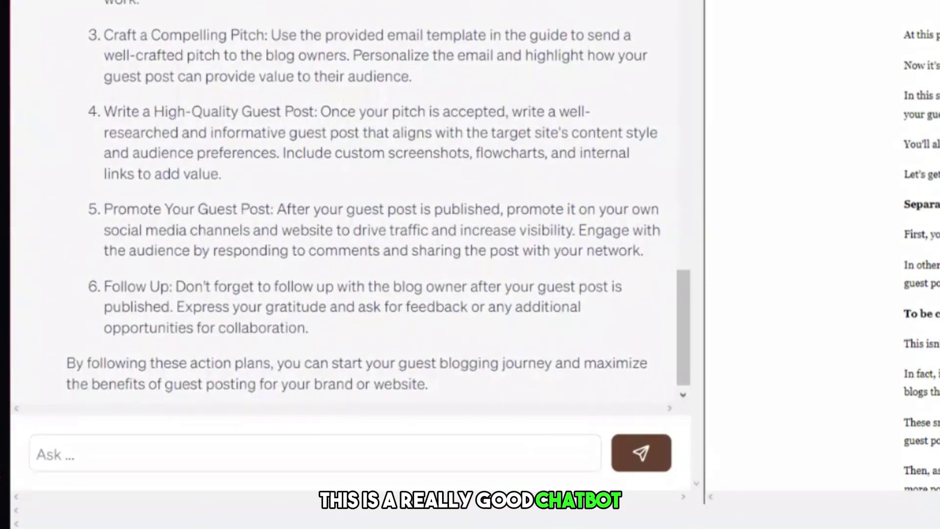
scroll(409, 200, up, 10)
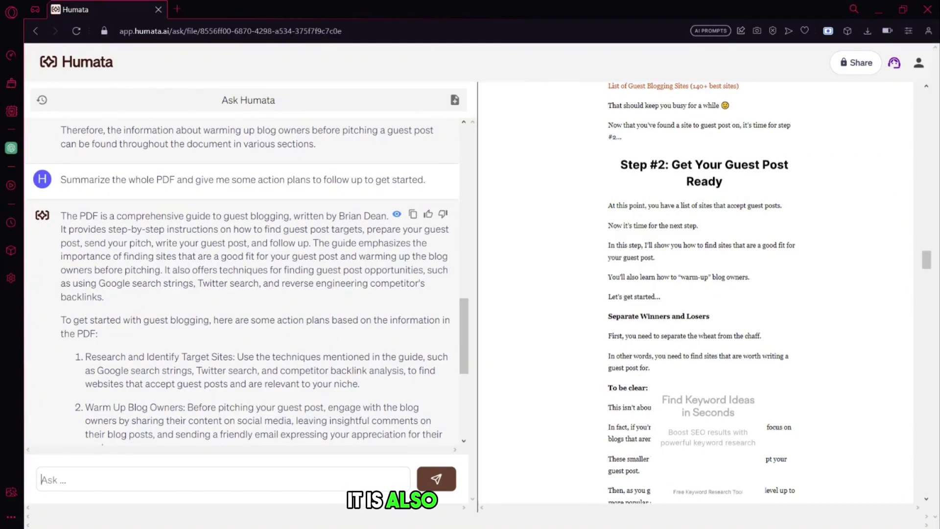
- Paste and send the question asking where in the document the information appears
drag(60, 216, 205, 389)
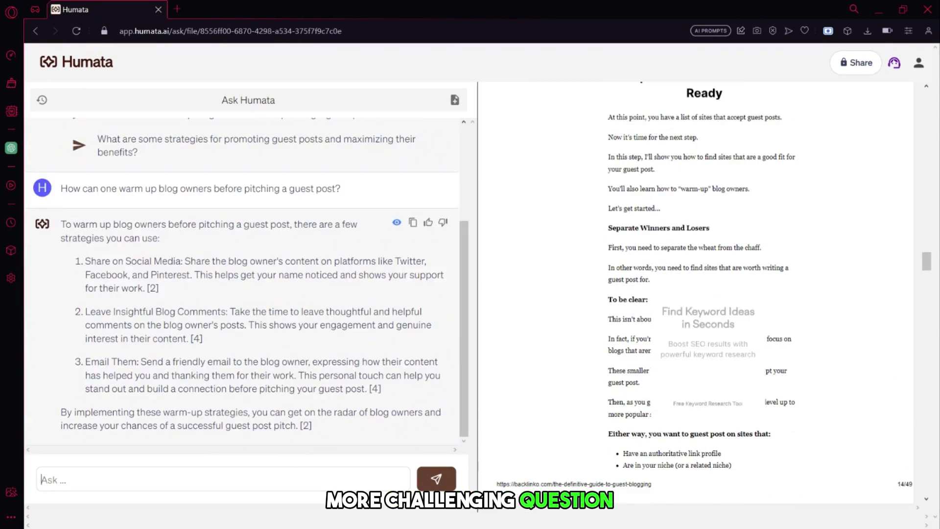
text(Where in the document is the information most likely to be found? (e.g., in the introduction, conclusion, headings, subheadings, etc.))
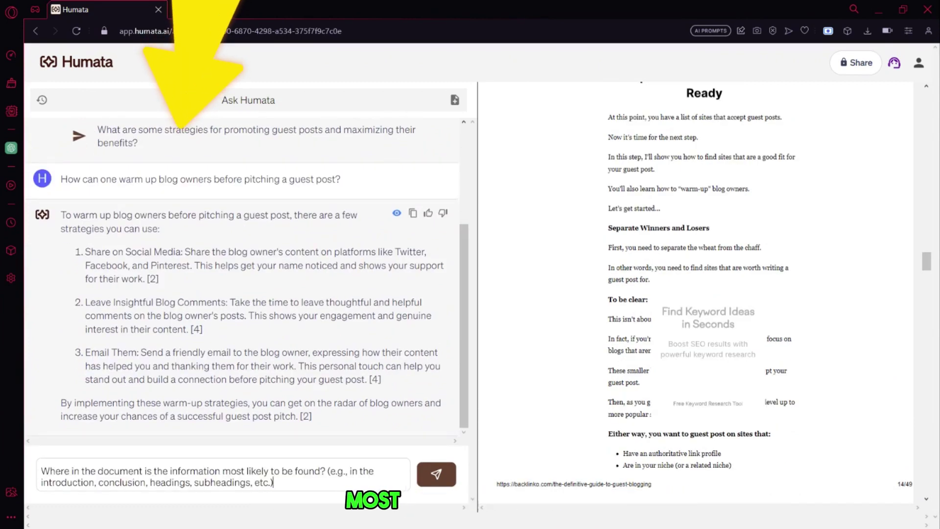
key(Return)
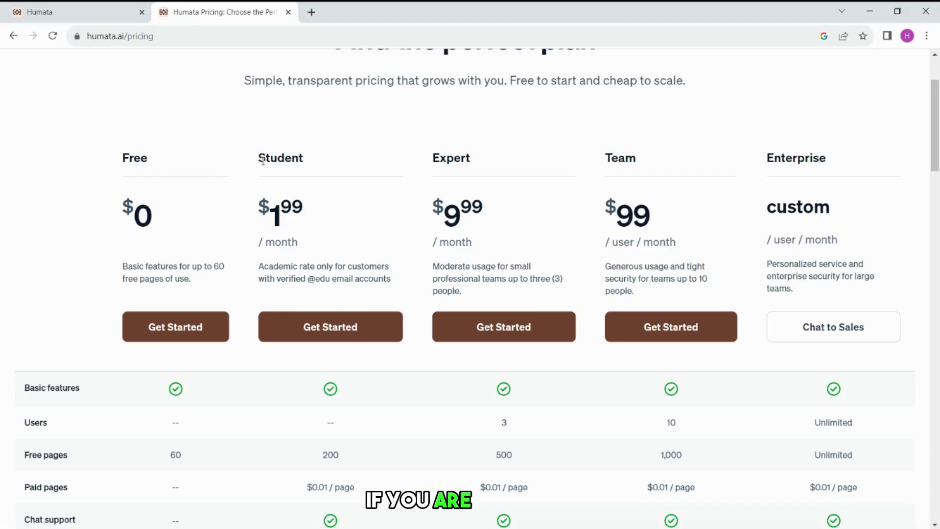
- Review the Student and Expert plan details on the Pricing page
drag(259, 155, 347, 290)
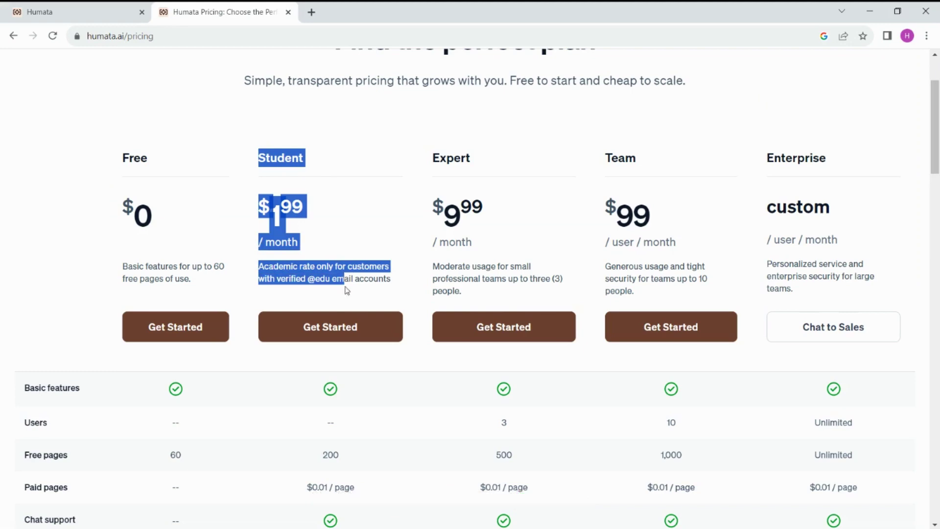
click(402, 291)
drag(427, 163, 466, 178)
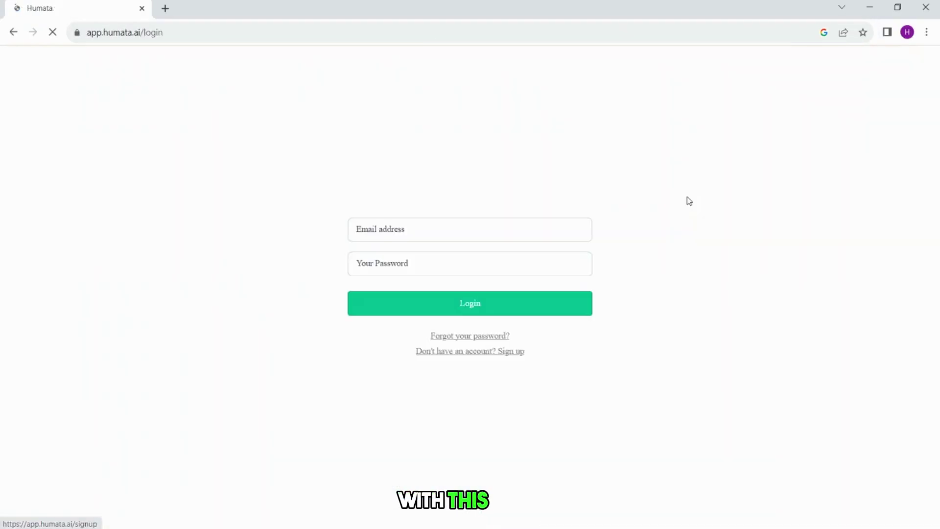
- Log in with the account e-mail and password, skip saving it, and open 2.pdf's chat
click(493, 224)
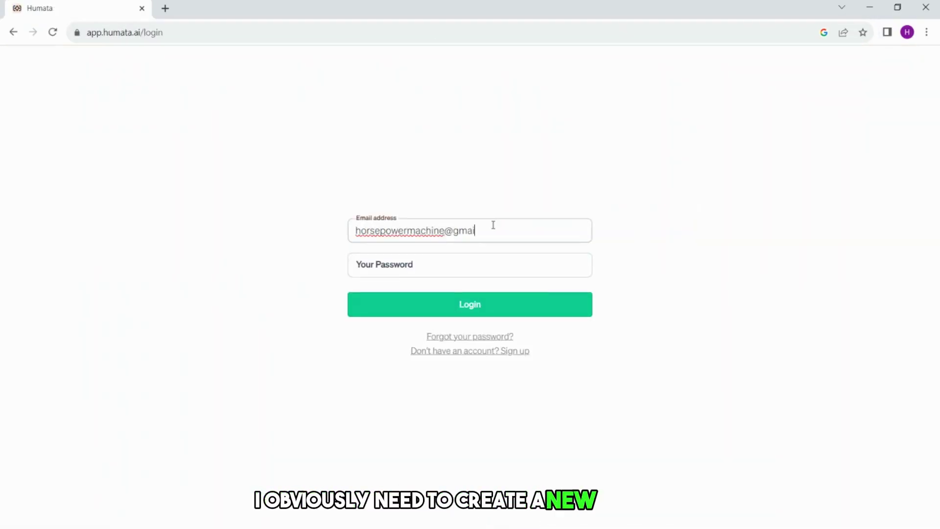
click(493, 264)
text(•••••••••••)
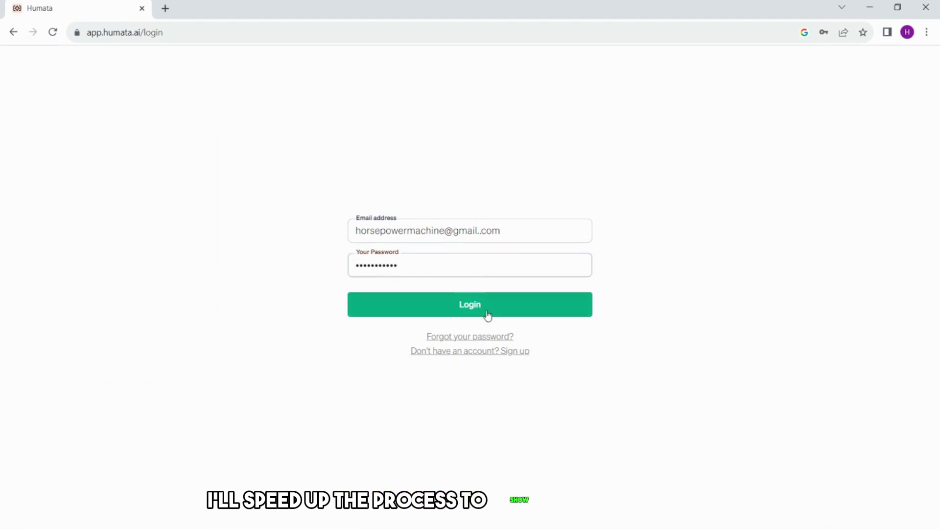
click(488, 314)
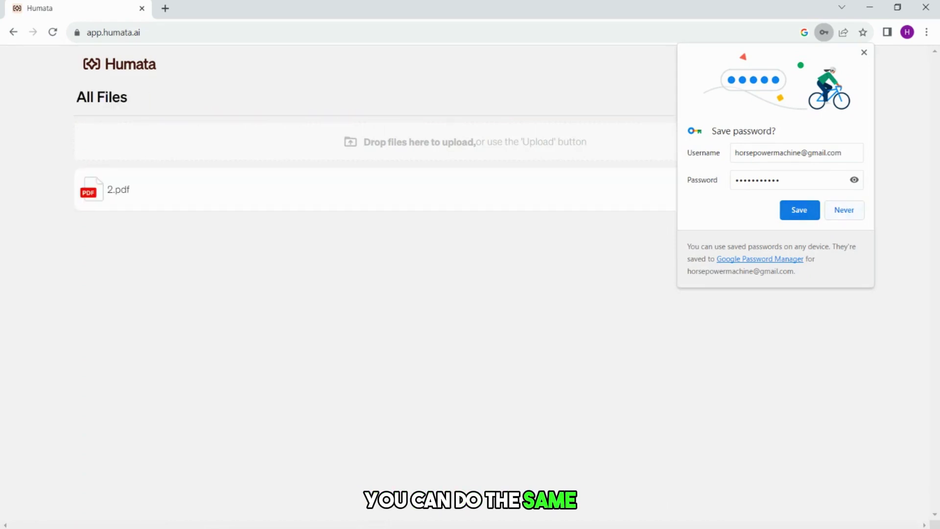
click(800, 210)
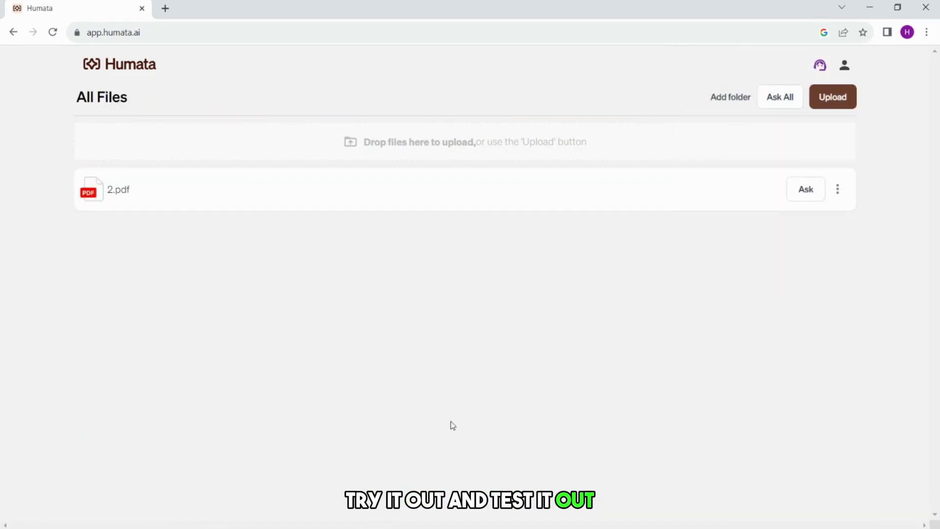
click(811, 193)
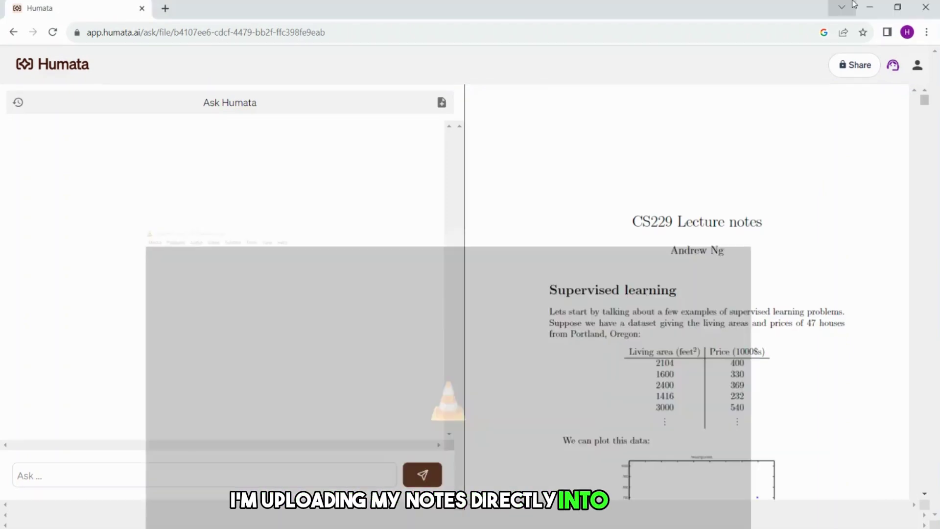
- Ask whether linear regression can predict exam performance and select the answer text
click(536, 203)
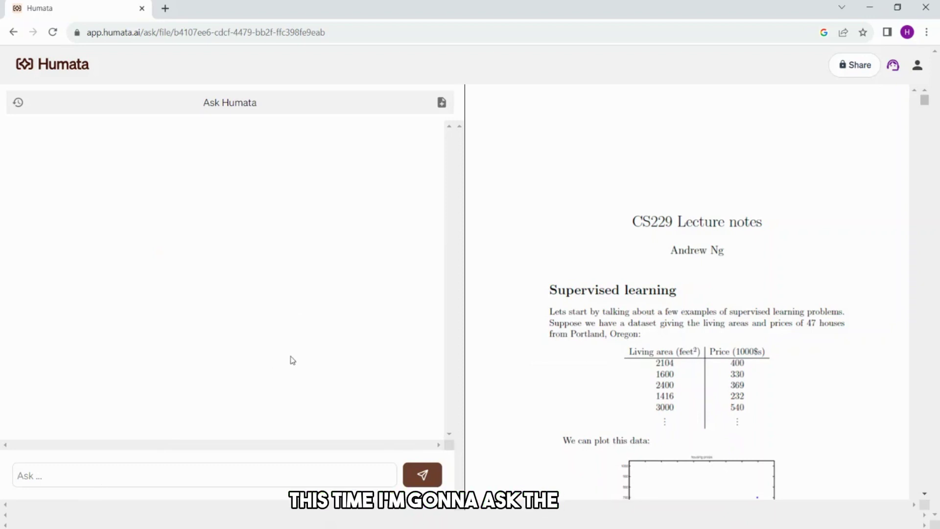
text(Can you use linear regression to predict my performance on future exams based on my study notes?)
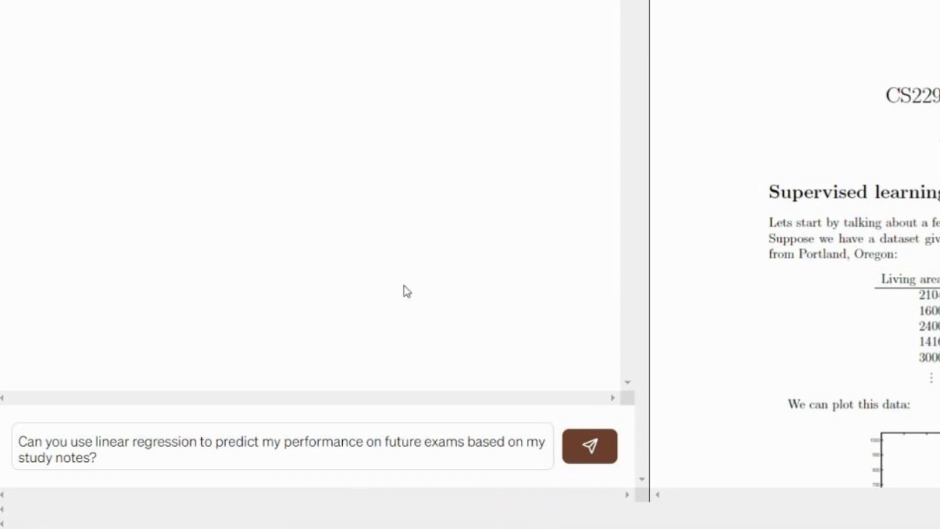
key(Return)
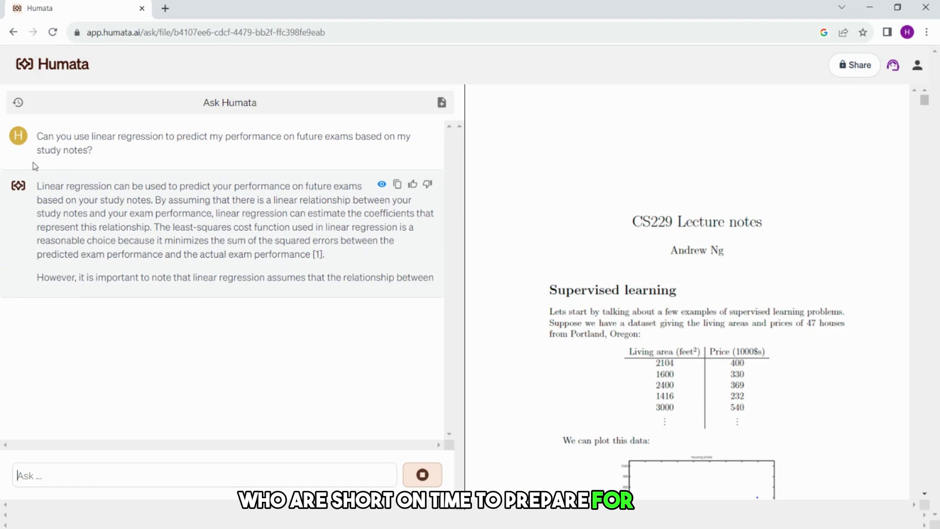
drag(32, 187, 114, 350)
click(114, 352)
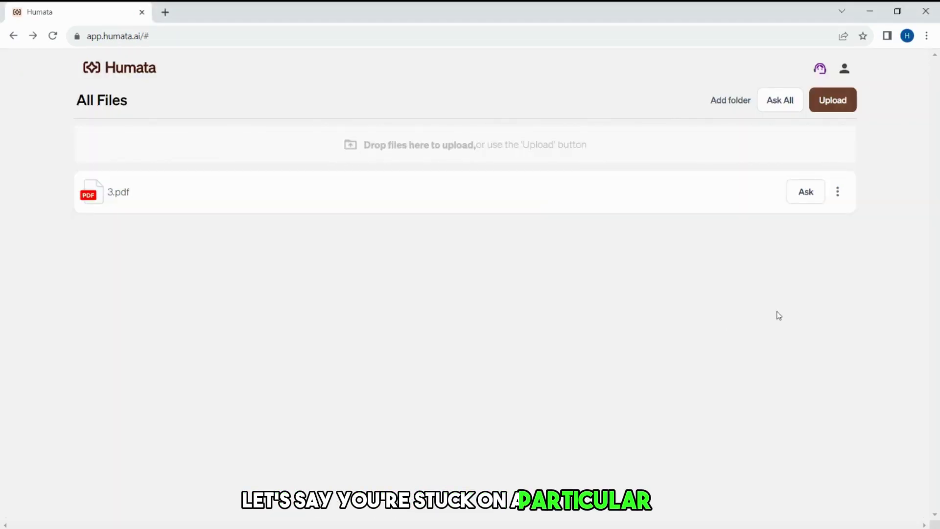
- Open the 3.pdf chat and review the earlier industry-trends answer with its seven cited trends
click(777, 314)
click(807, 205)
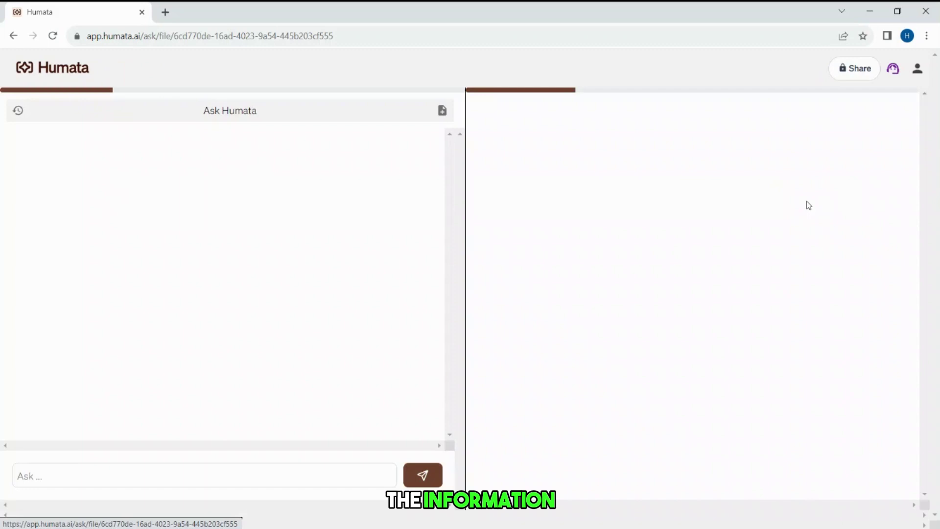
scroll(362, 338, up, 5)
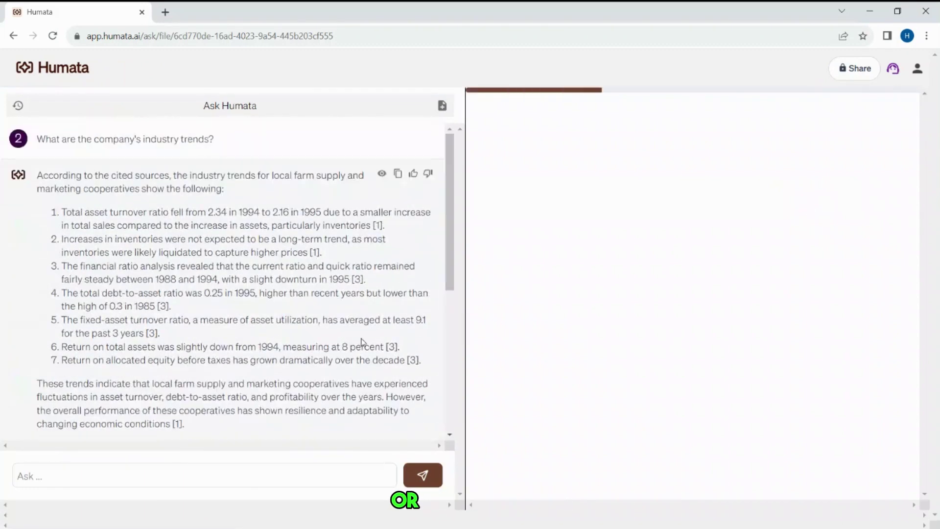
scroll(335, 259, down, 1)
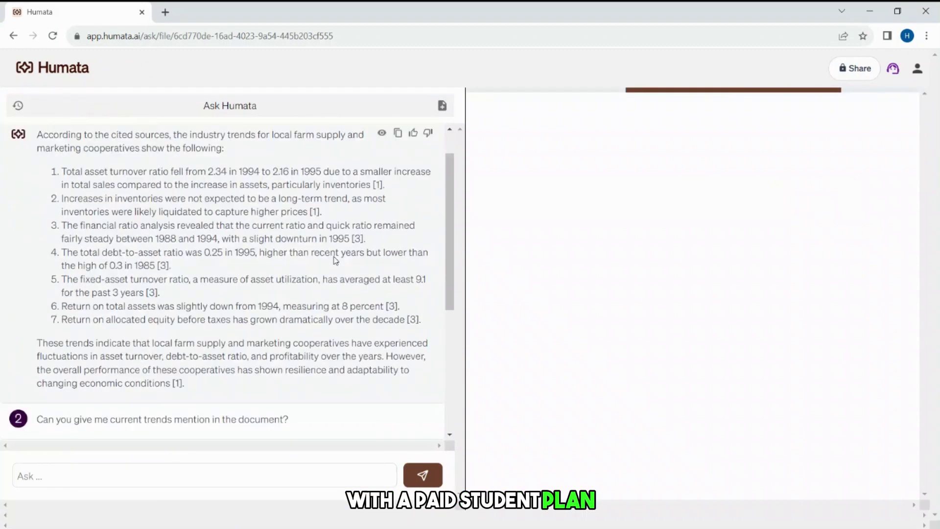
scroll(335, 260, up, 1)
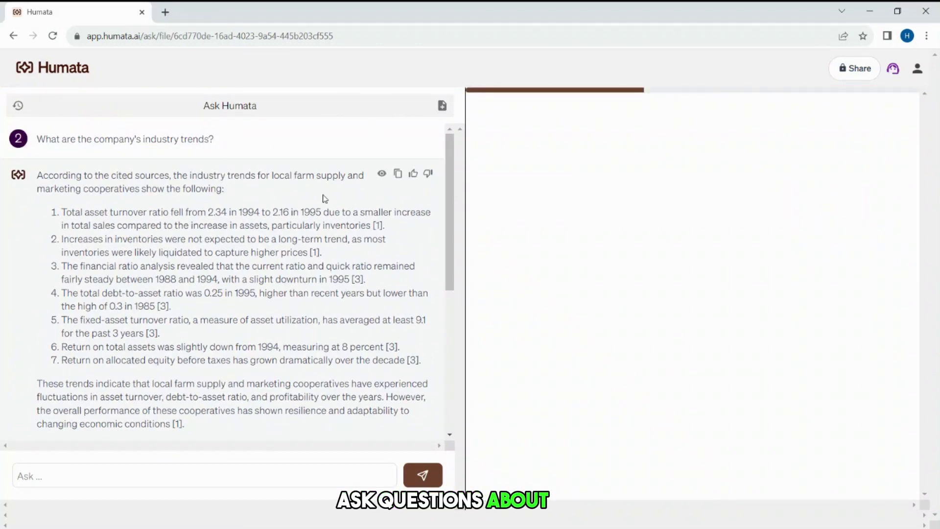
scroll(343, 211, down, 5)
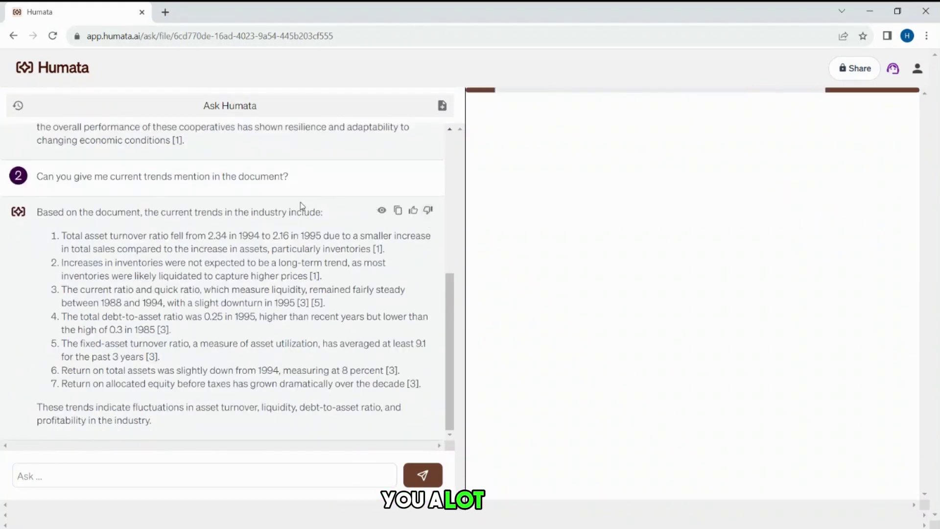
scroll(303, 206, up, 5)
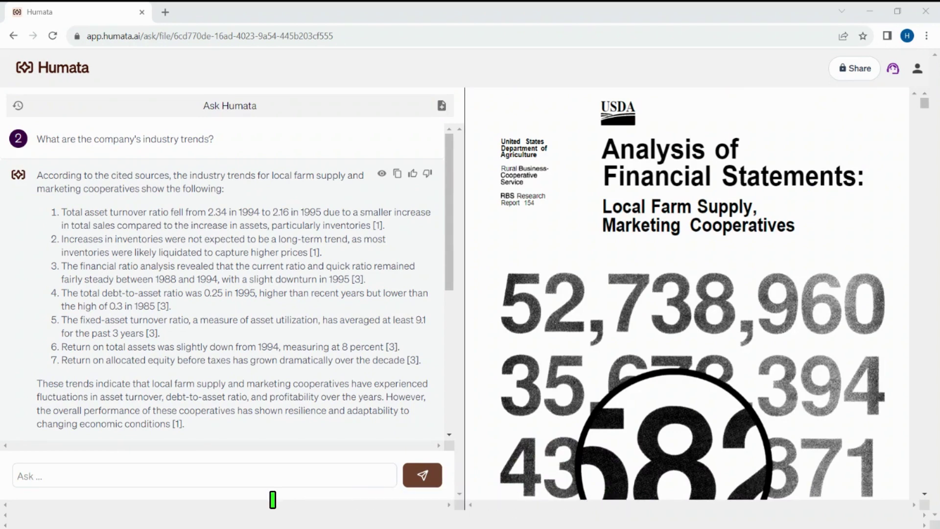
- Browse the USDA farm-cooperative financial statements report in the PDF preview
click(815, 23)
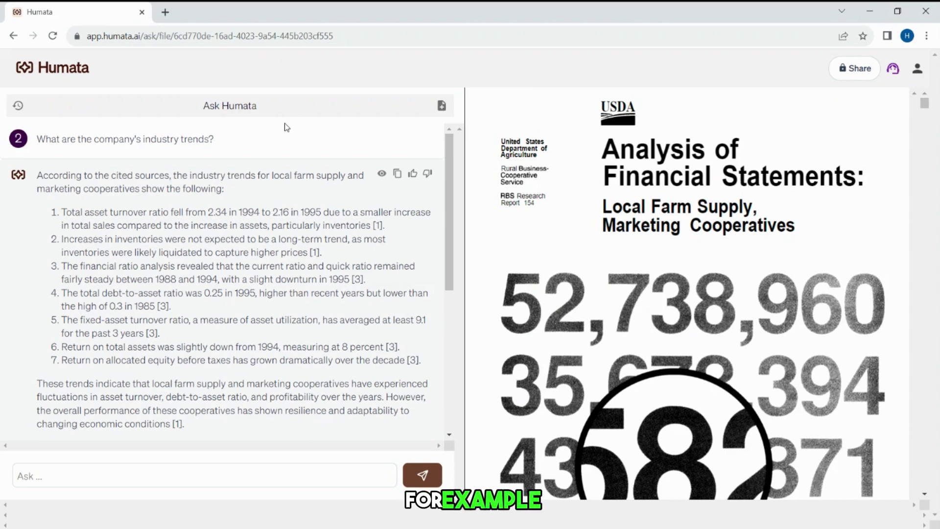
scroll(597, 199, down, 15)
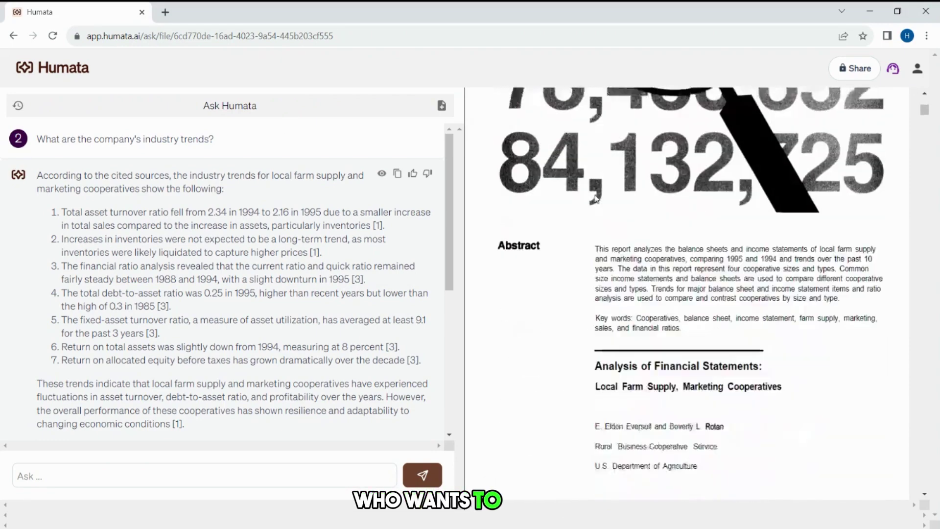
scroll(597, 199, up, 10)
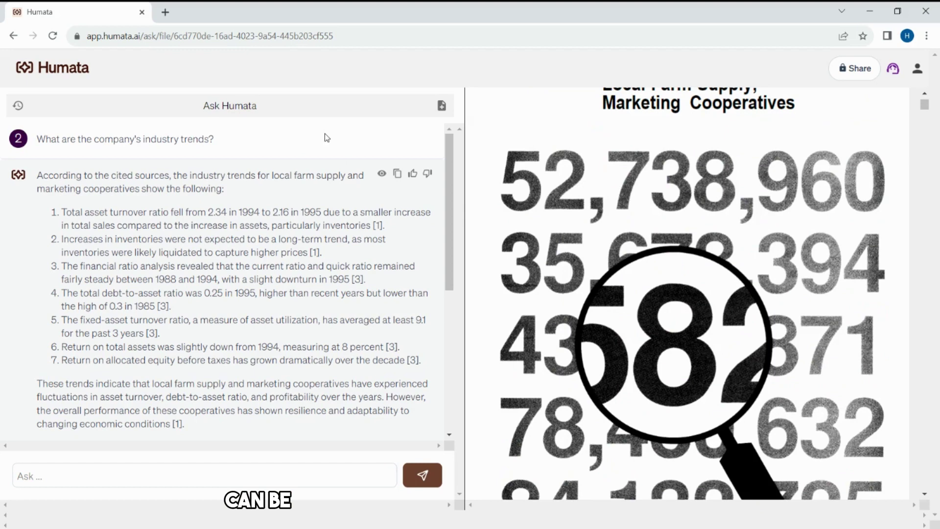
click(13, 36)
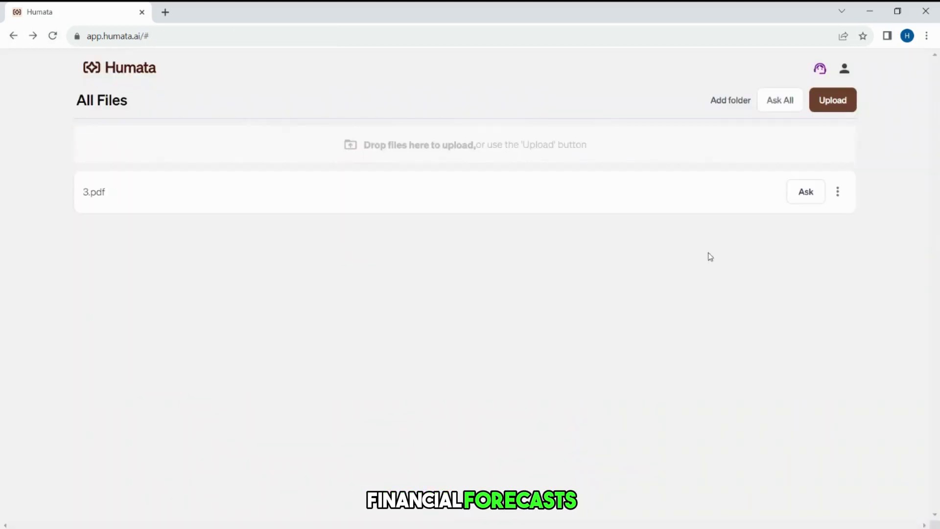
click(808, 201)
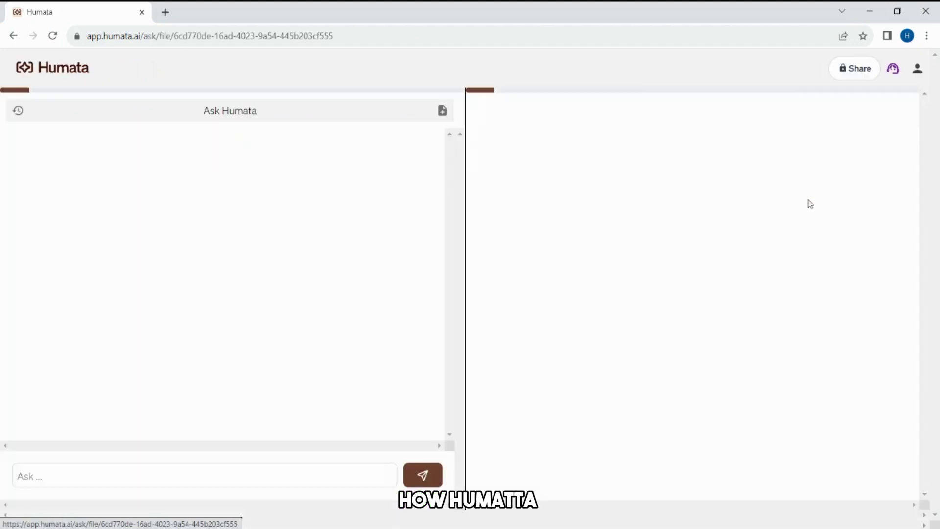
scroll(211, 162, up, 6)
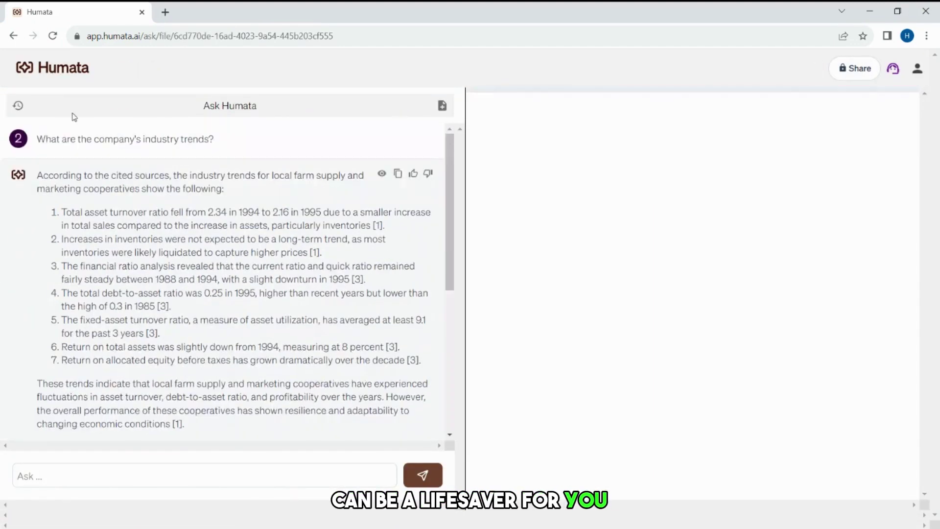
drag(38, 139, 256, 153)
click(257, 153)
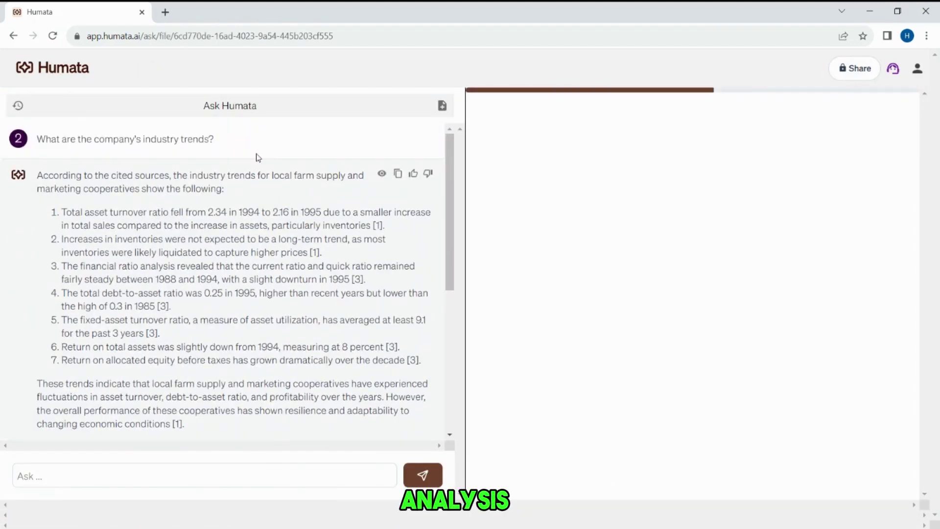
drag(38, 174, 265, 191)
scroll(216, 222, down, 2)
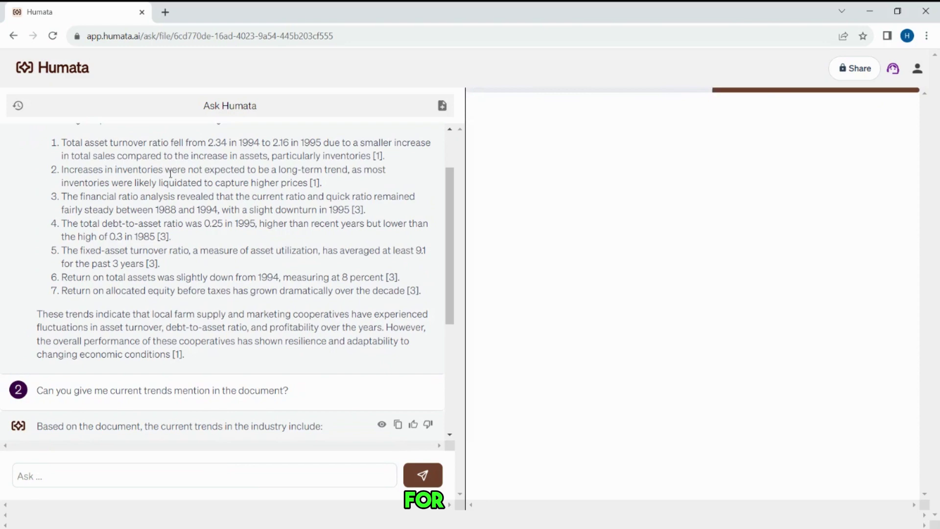
drag(58, 143, 195, 361)
click(195, 362)
scroll(244, 320, down, 4)
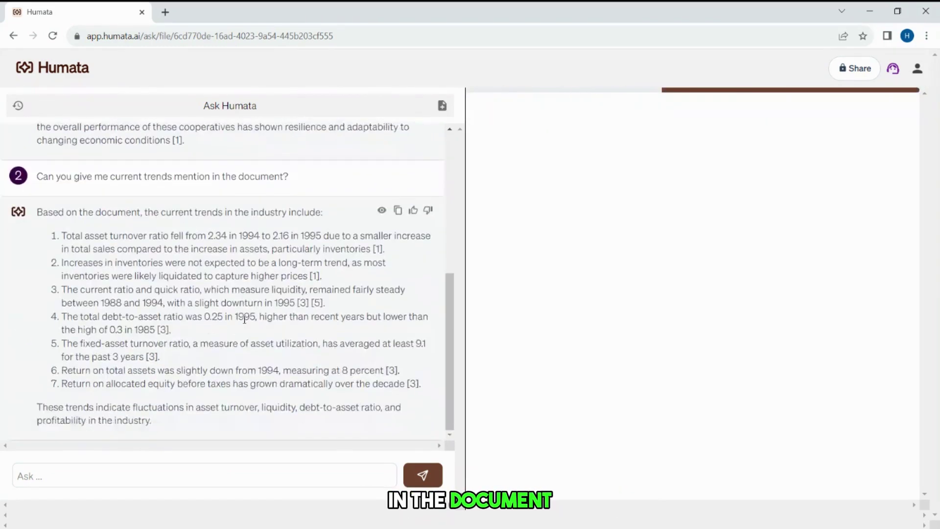
scroll(245, 319, up, 5)
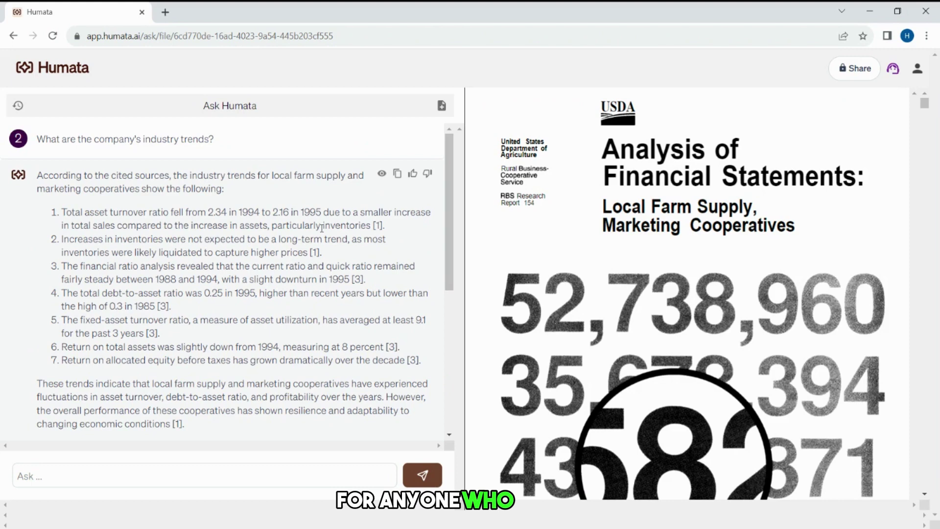
scroll(112, 189, down, 6)
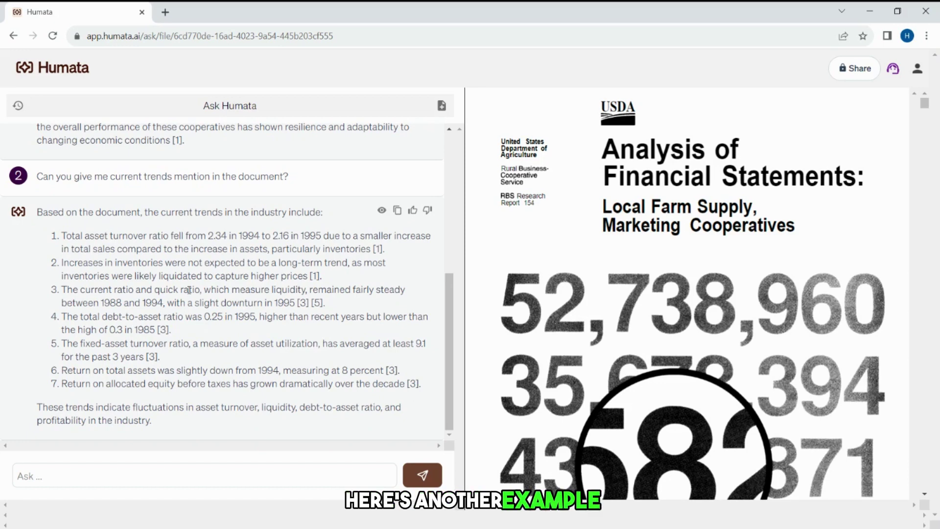
drag(41, 217, 185, 447)
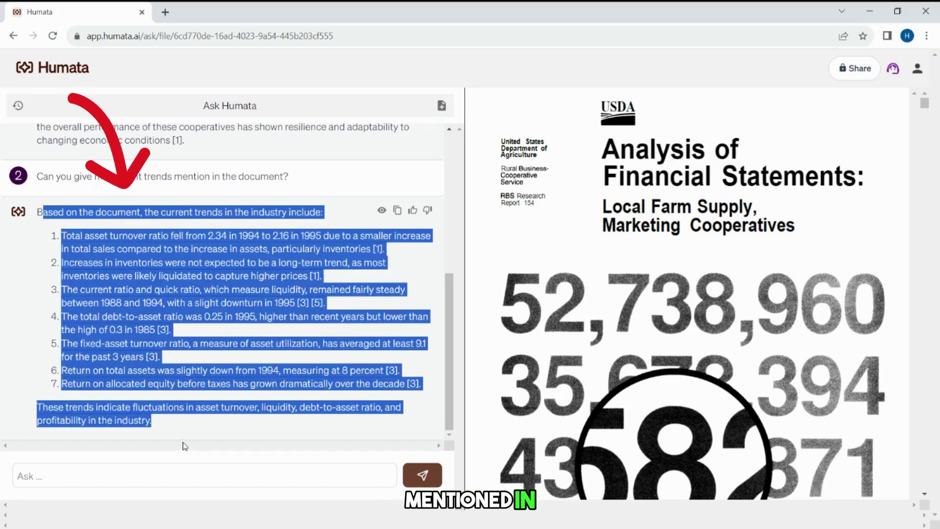
click(198, 422)
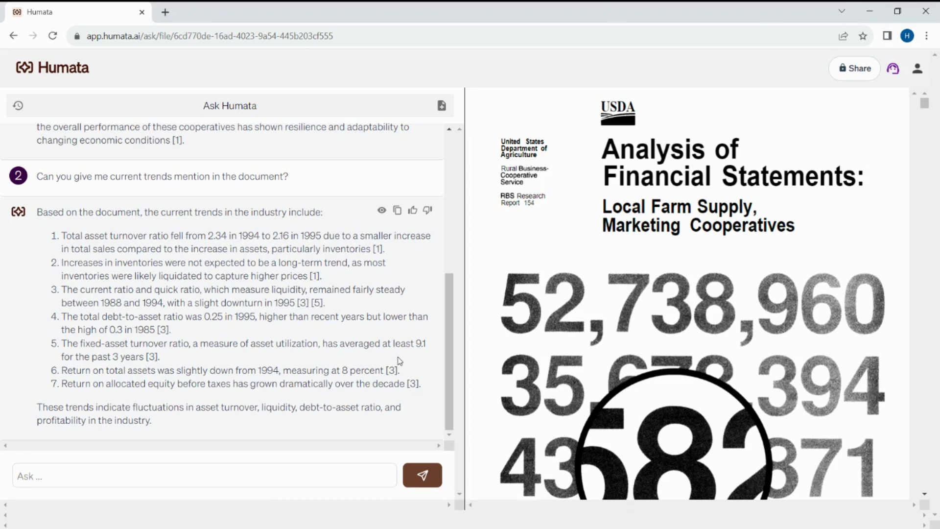
scroll(399, 361, up, 6)
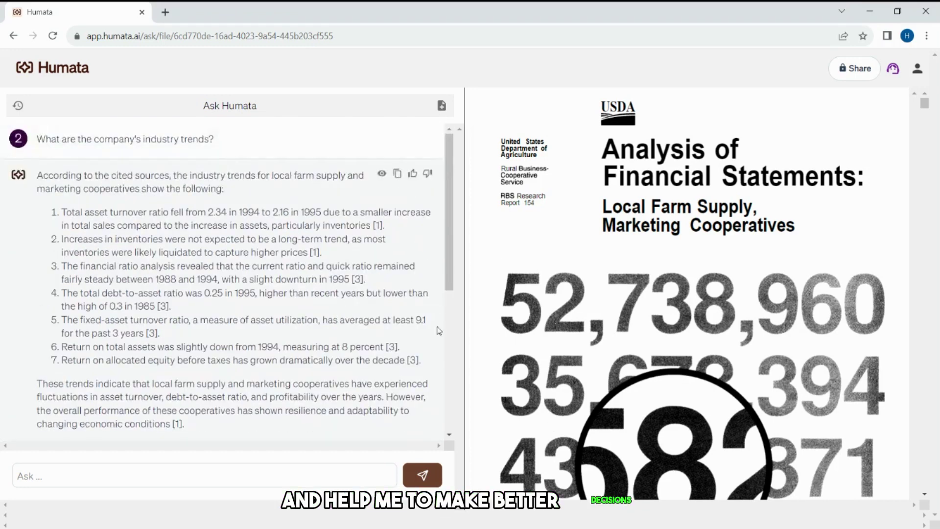